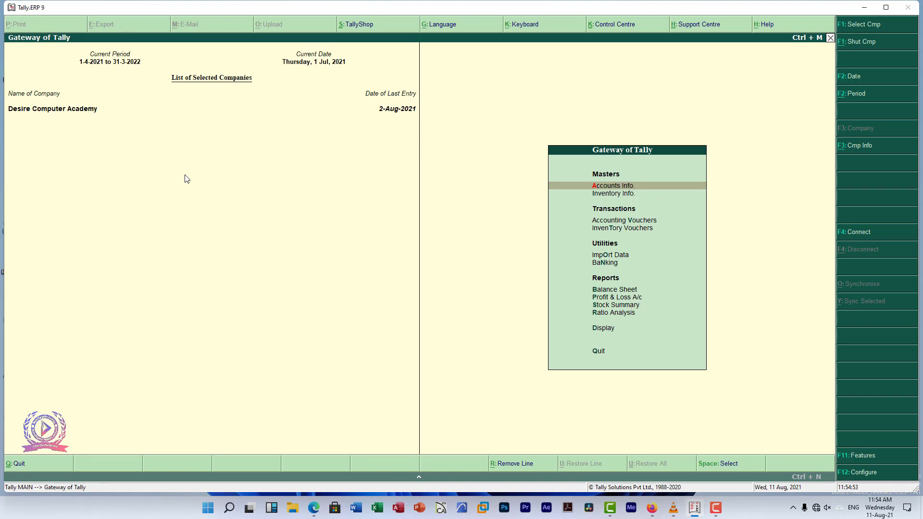
Open the company's Balance Sheet report.
{"action": "key", "text": "Down"}
{"action": "key", "text": "Down"}
{"action": "key", "text": "Down"}
{"action": "key", "text": "Down"}
{"action": "key", "text": "Down"}
{"action": "key", "text": "Down"}
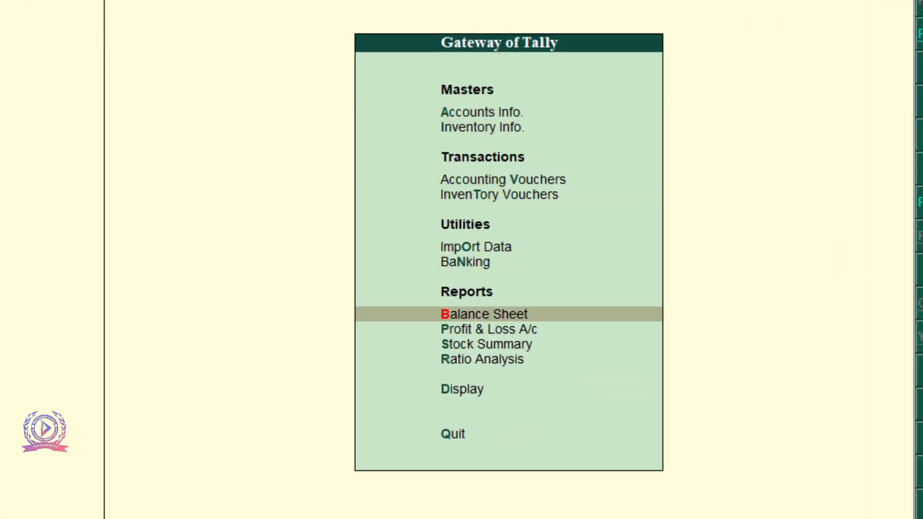
{"action": "key", "text": "Return"}
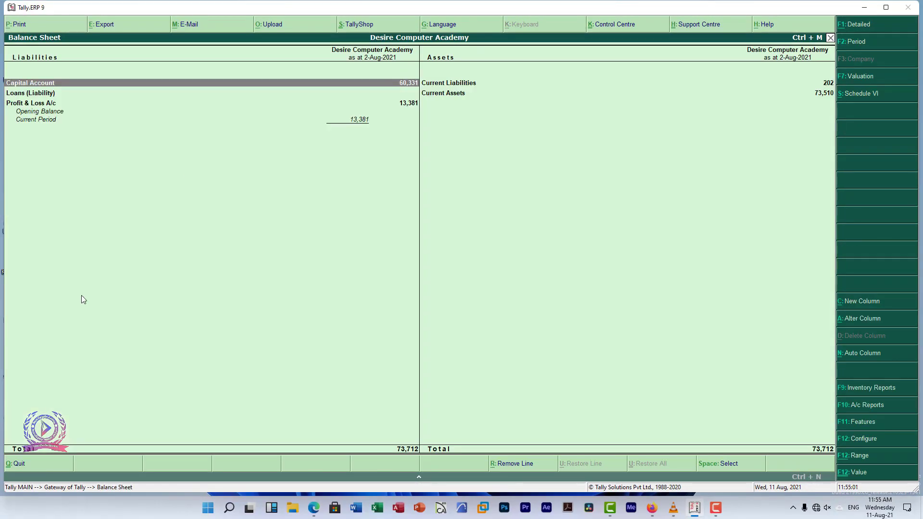
Expand the Balance Sheet to its detailed view, examine the entries under Current Assets down to Cash-in-Hand, and close the report.
{"action": "key", "text": "alt+F1"}
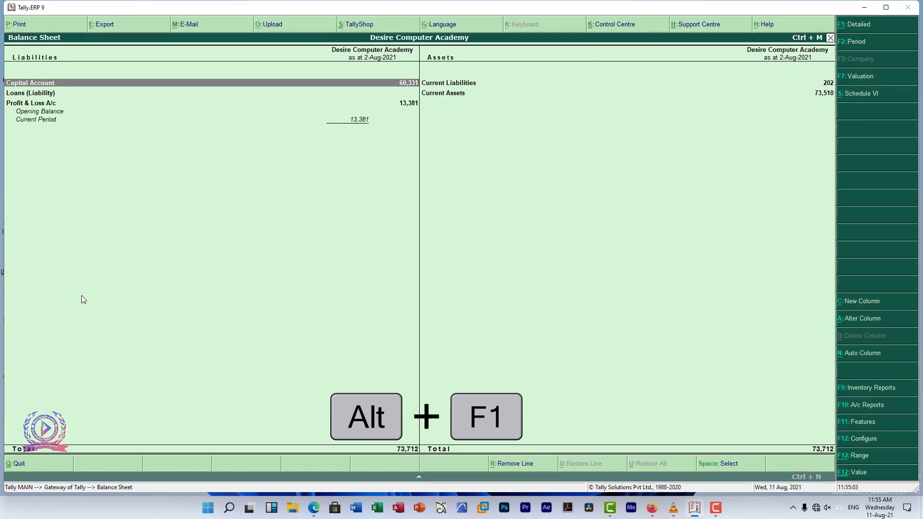
{"action": "key", "text": "Down"}
{"action": "key", "text": "Right"}
{"action": "key", "text": "Down"}
{"action": "key", "text": "Down"}
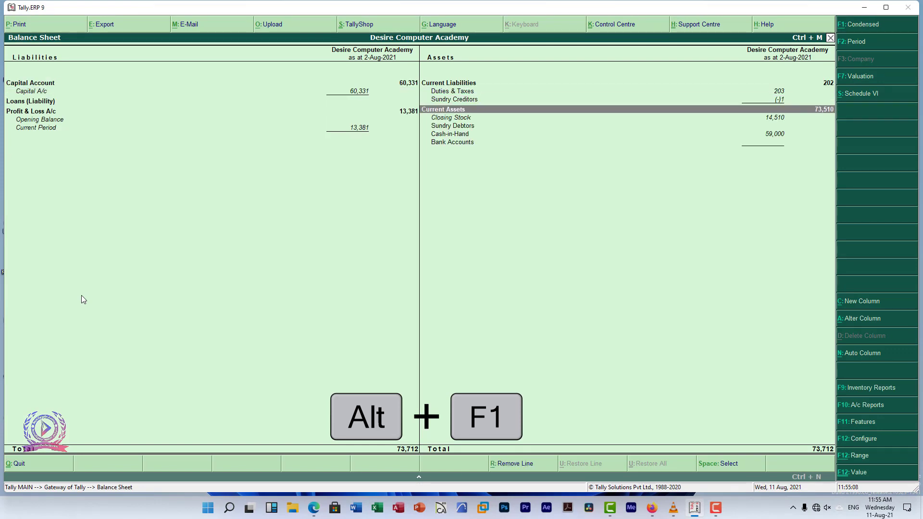
{"action": "key", "text": "Down"}
{"action": "key", "text": "Down"}
{"action": "key", "text": "Down"}
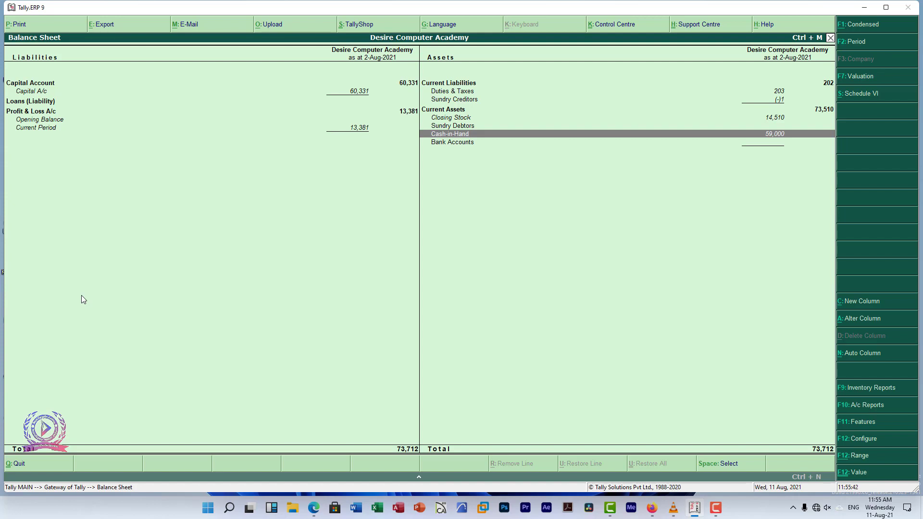
{"action": "key", "text": "Escape"}
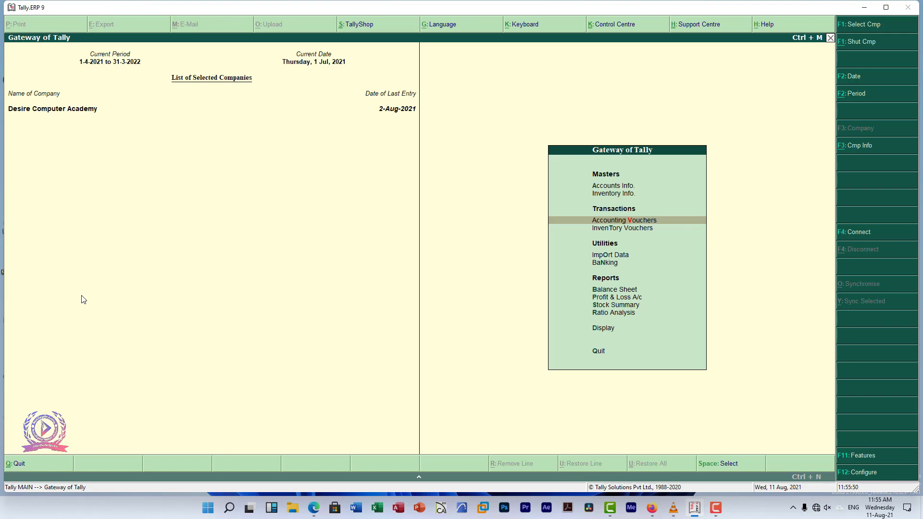
Start a new single ledger named SBI Saving A/c under the Bank Accounts group.
{"action": "key", "text": "Up"}
{"action": "key", "text": "Up"}
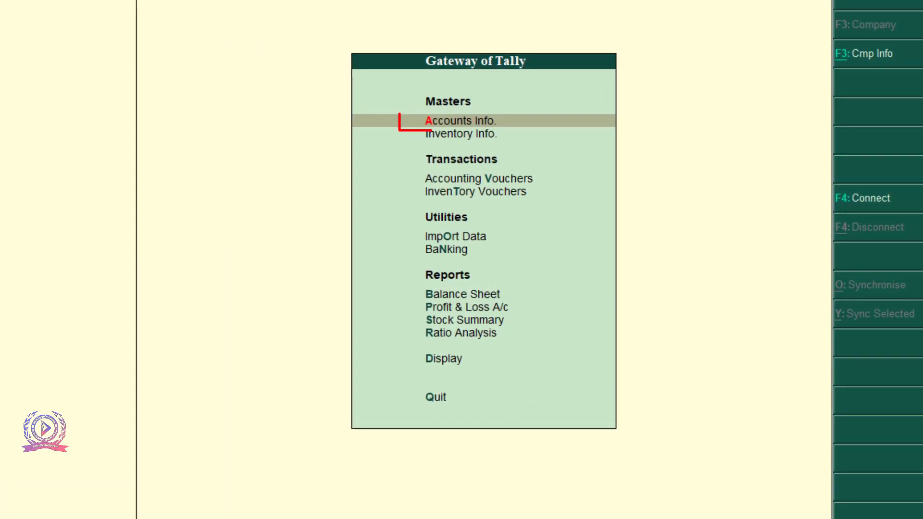
{"action": "key", "text": "Return"}
{"action": "key", "text": "Down"}
{"action": "key", "text": "Return"}
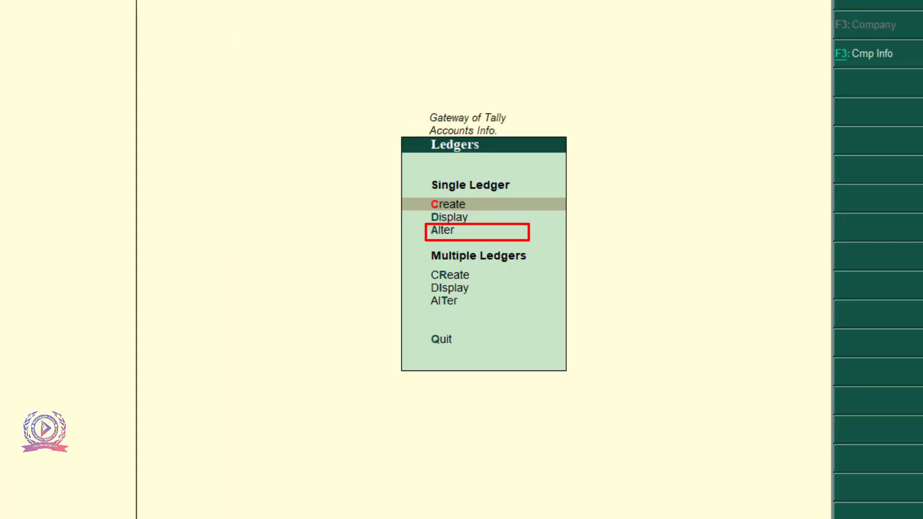
{"action": "key", "text": "Return"}
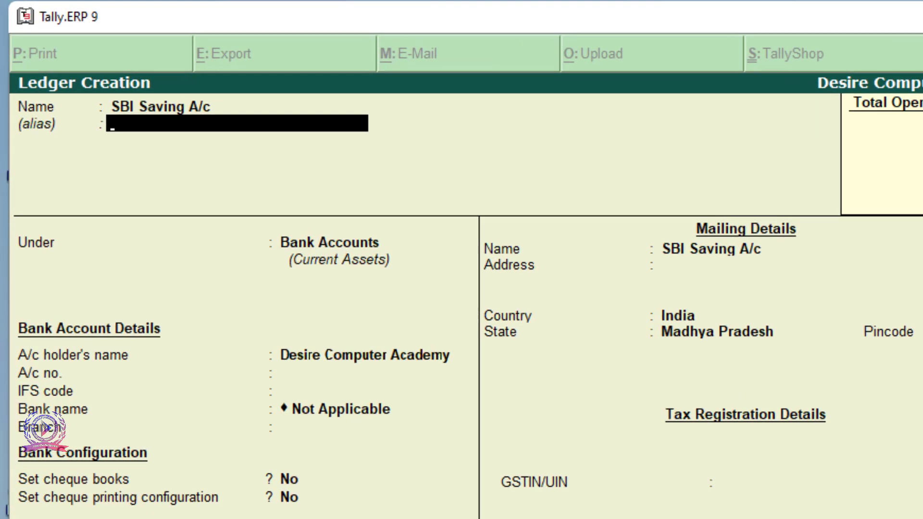
{"action": "key", "text": "Return"}
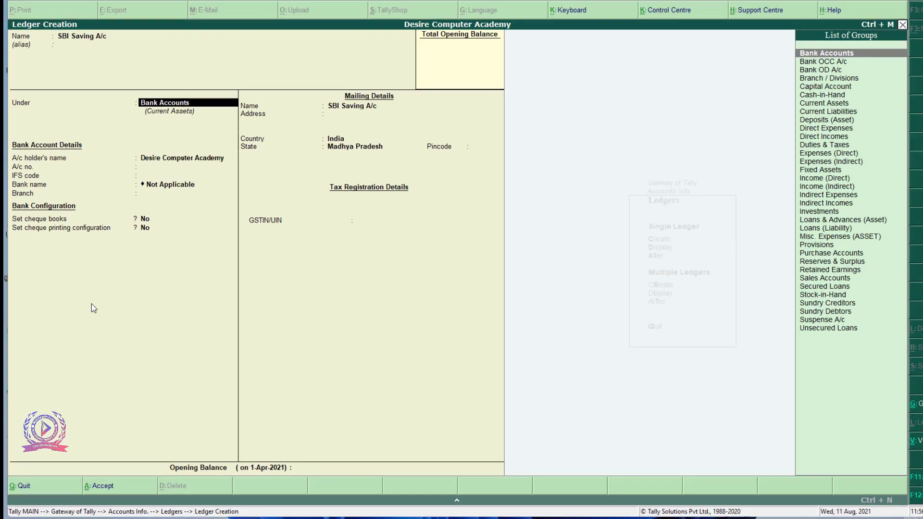
{"action": "key", "text": "Return"}
{"action": "key", "text": "Return"}
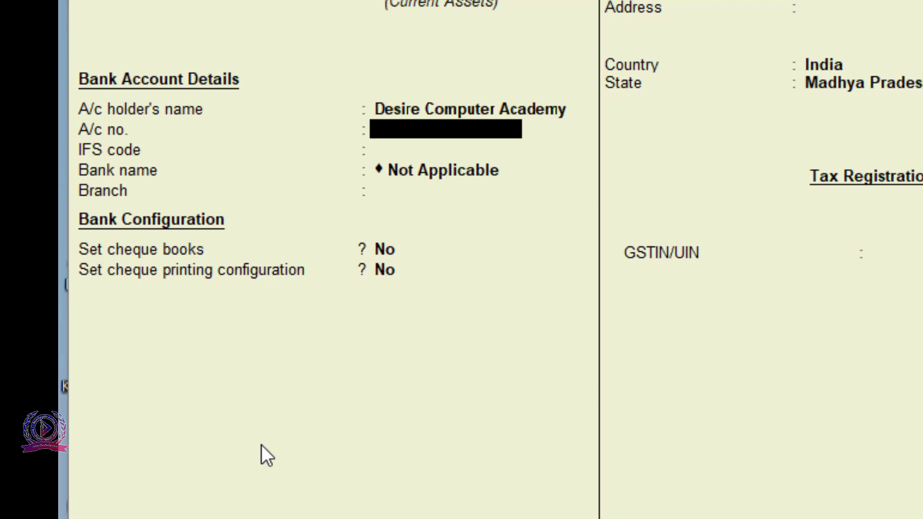
Keep the default bank, mailing and tax details for the SBI Saving A/c ledger and save it.
{"action": "key", "text": "Return"}
{"action": "key", "text": "Return"}
{"action": "key", "text": "Return"}
{"action": "key", "text": "Return"}
{"action": "key", "text": "Return"}
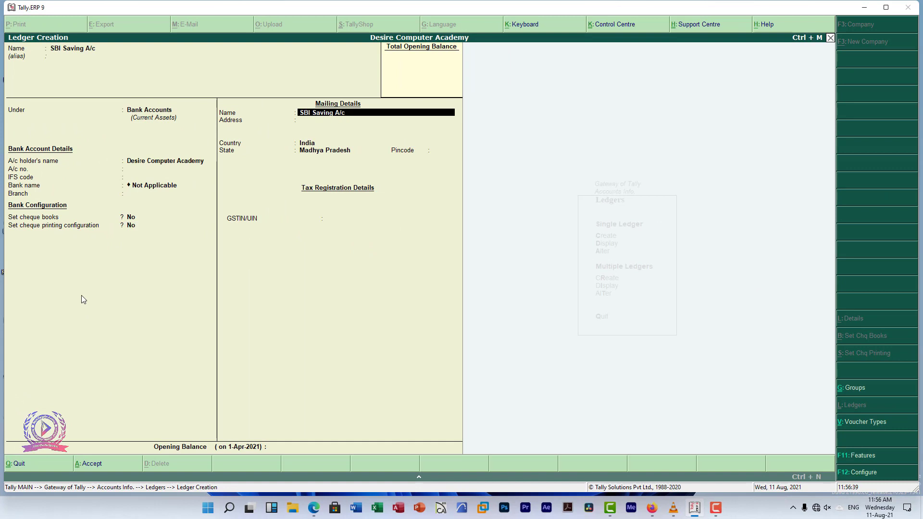
{"action": "key", "text": "Return"}
{"action": "key", "text": "Return"}
{"action": "key", "text": "Return"}
{"action": "key", "text": "Return"}
{"action": "key", "text": "Return"}
{"action": "key", "text": "Return"}
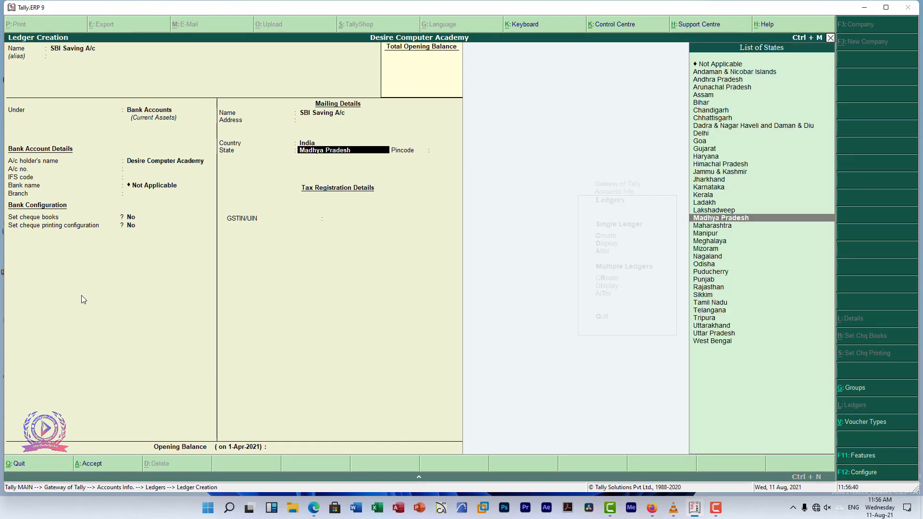
{"action": "key", "text": "Return"}
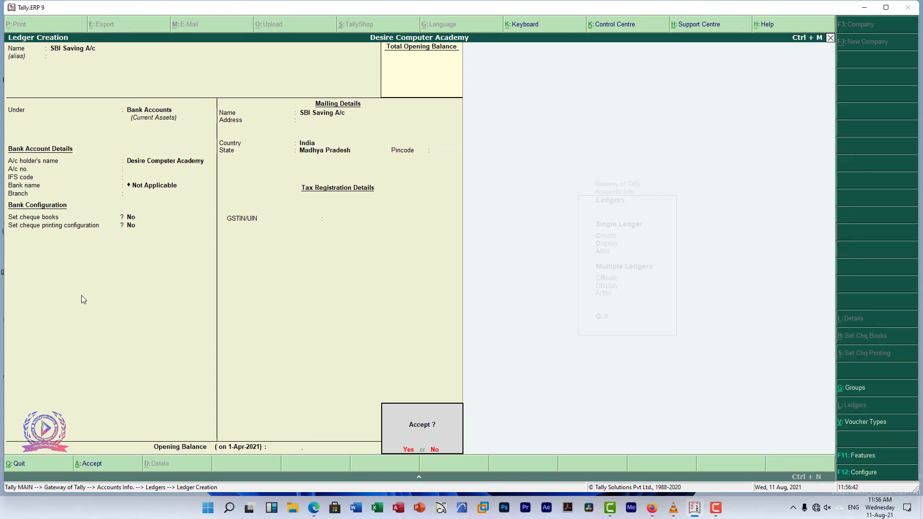
{"action": "key", "text": "Return"}
{"action": "key", "text": "Escape"}
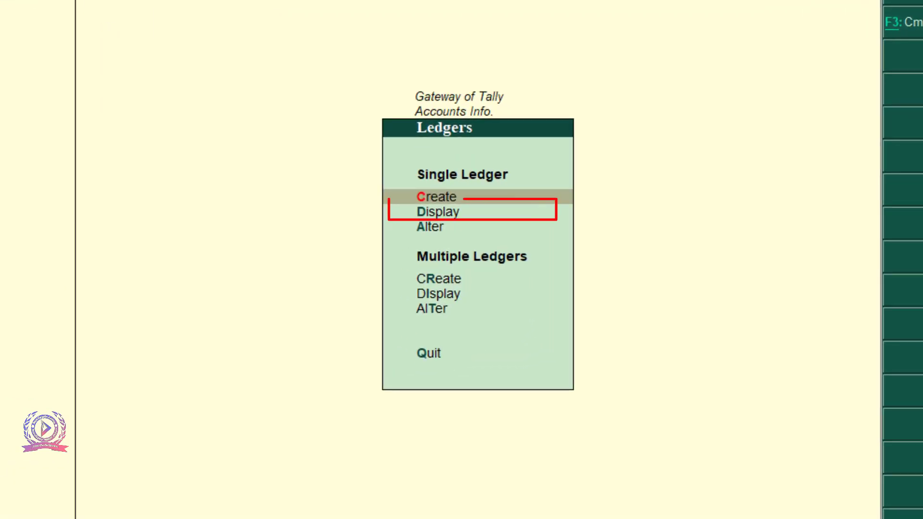
Display the SBI Saving A/c ledger to review its details, and return to the ledger options.
{"action": "key", "text": "Down"}
{"action": "key", "text": "Return"}
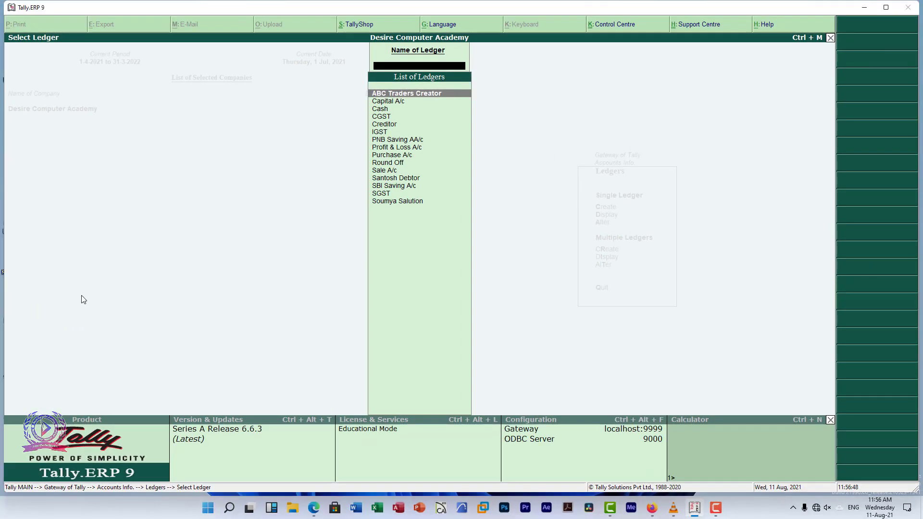
{"action": "key", "text": "Down"}
{"action": "key", "text": "Down"}
{"action": "key", "text": "Down"}
{"action": "key", "text": "Down"}
{"action": "key", "text": "Down"}
{"action": "key", "text": "Down"}
{"action": "key", "text": "Down"}
{"action": "key", "text": "Down"}
{"action": "key", "text": "Down"}
{"action": "key", "text": "Down"}
{"action": "key", "text": "Down"}
{"action": "key", "text": "Down"}
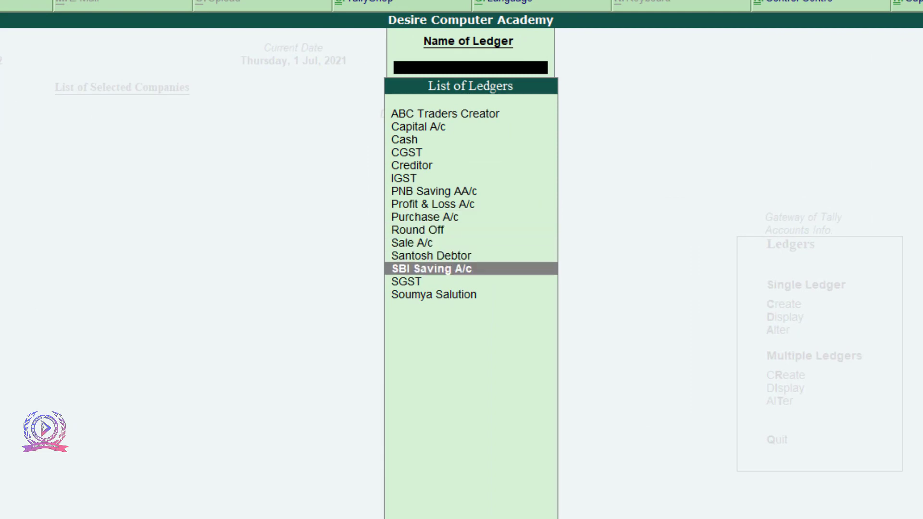
{"action": "key", "text": "Return"}
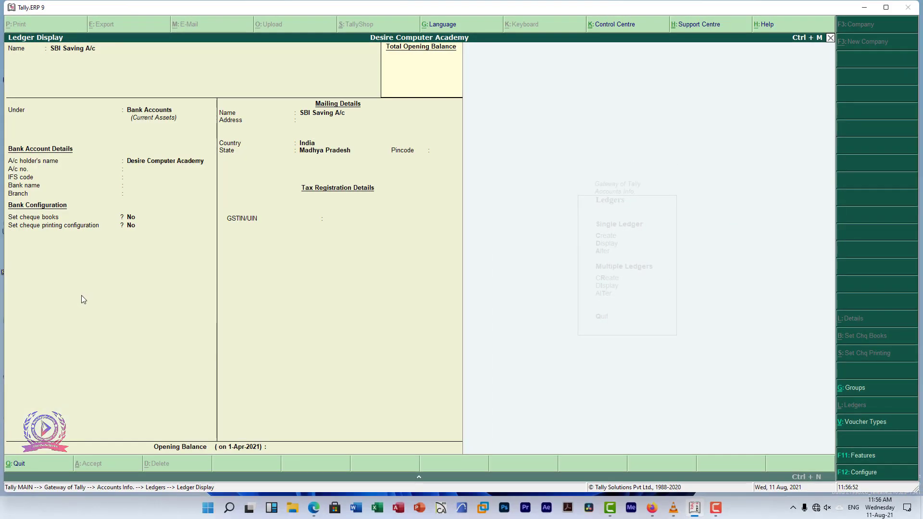
{"action": "key", "text": "Escape"}
{"action": "key", "text": "Escape"}
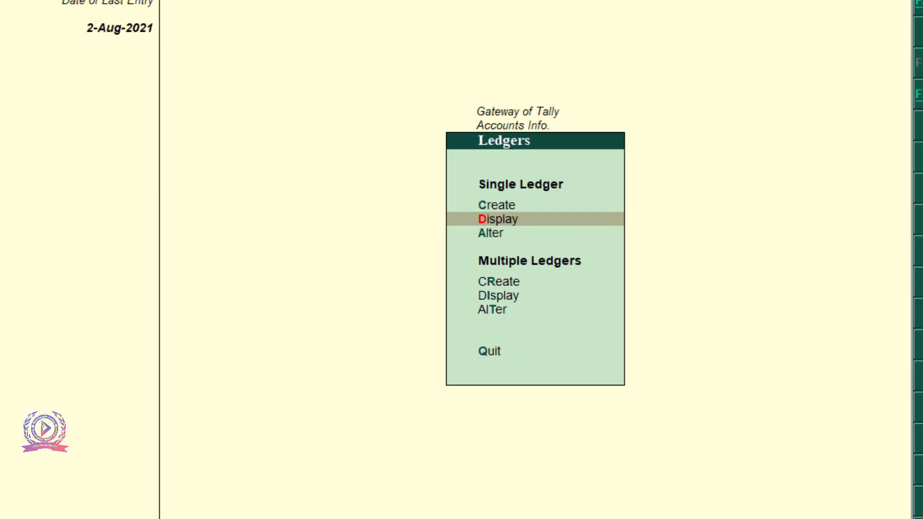
Open the SBI Saving A/c ledger for alteration.
{"action": "key", "text": "Down"}
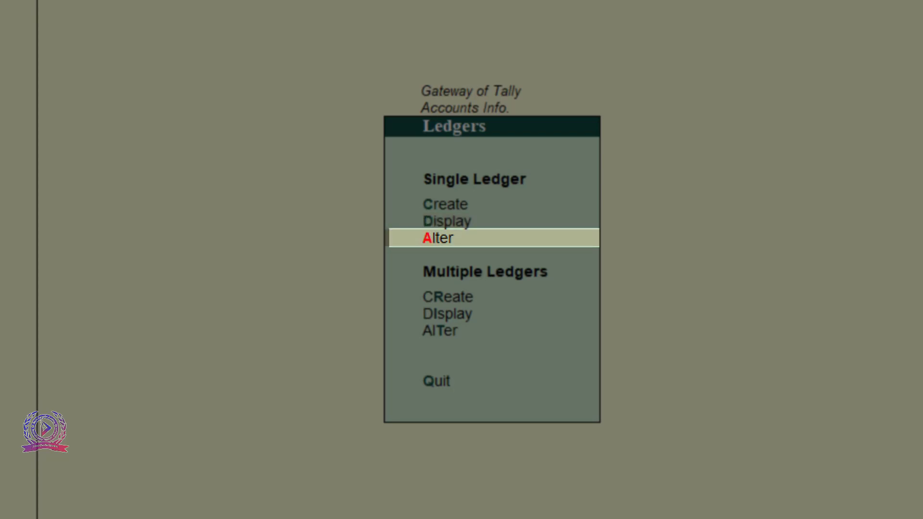
{"action": "key", "text": "Return"}
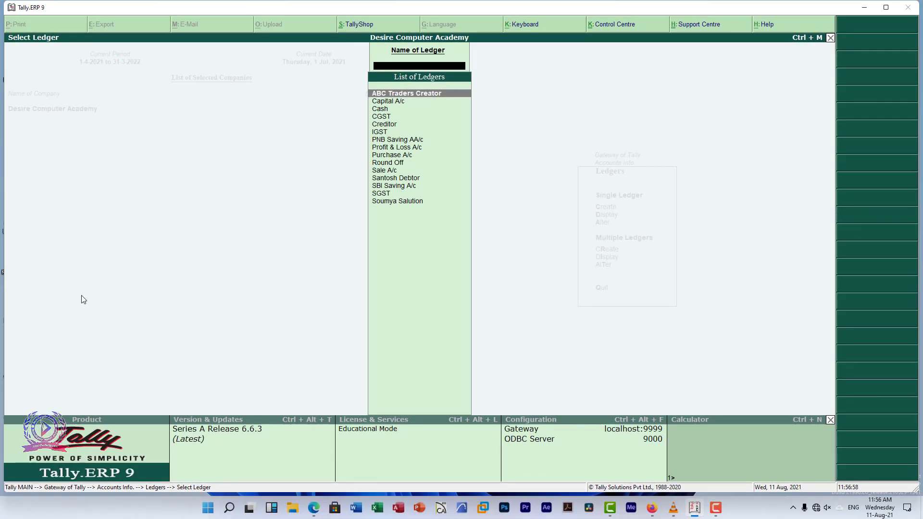
{"action": "key", "text": "Down"}
{"action": "key", "text": "Down"}
{"action": "key", "text": "Down"}
{"action": "key", "text": "Down"}
{"action": "key", "text": "Down"}
{"action": "key", "text": "Down"}
{"action": "key", "text": "Down"}
{"action": "key", "text": "Down"}
{"action": "key", "text": "Down"}
{"action": "key", "text": "Down"}
{"action": "key", "text": "Down"}
{"action": "key", "text": "Down"}
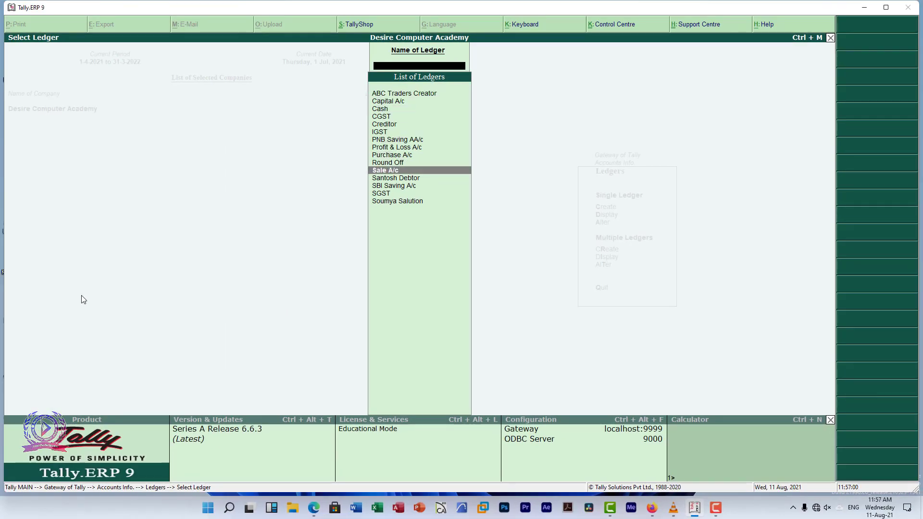
{"action": "key", "text": "Return"}
{"action": "key", "text": "Return"}
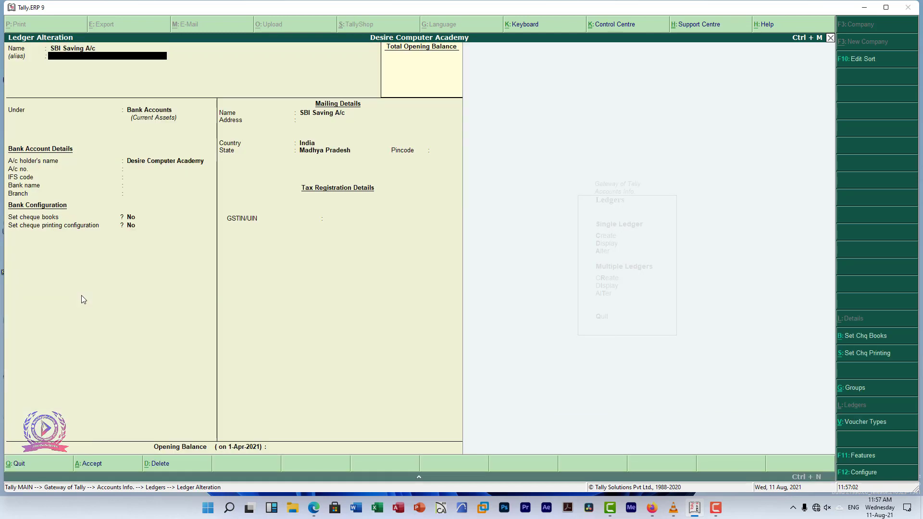
Enter the bank account number in the SBI Saving A/c ledger and save the alteration.
{"action": "key", "text": "Return"}
{"action": "key", "text": "Return"}
{"action": "key", "text": "Return"}
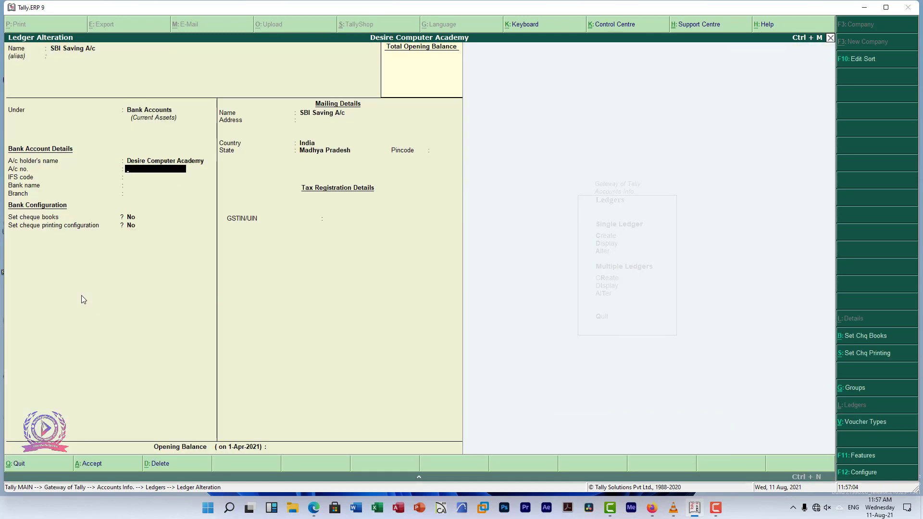
{"action": "type", "text": "58645123"}
{"action": "key", "text": "Return"}
{"action": "key", "text": "Return"}
{"action": "key", "text": "Return"}
{"action": "key", "text": "Return"}
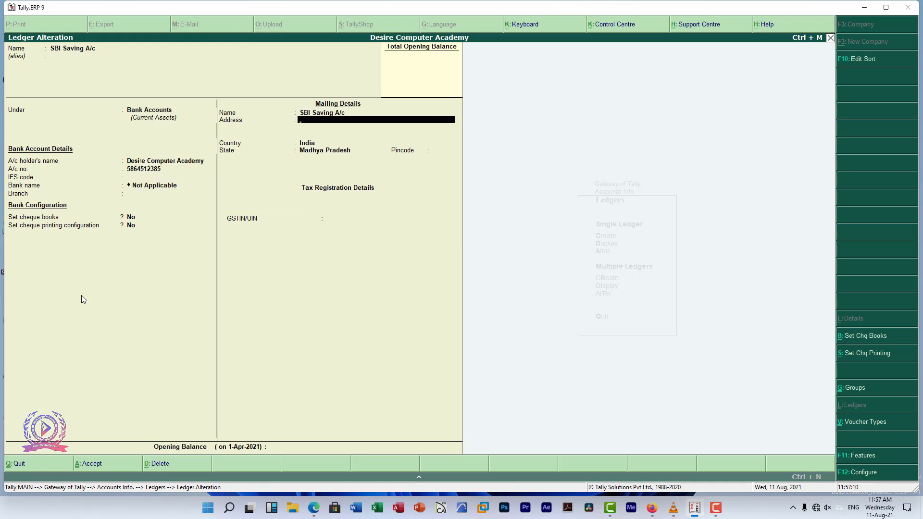
{"action": "key", "text": "Return"}
{"action": "key", "text": "ctrl+a"}
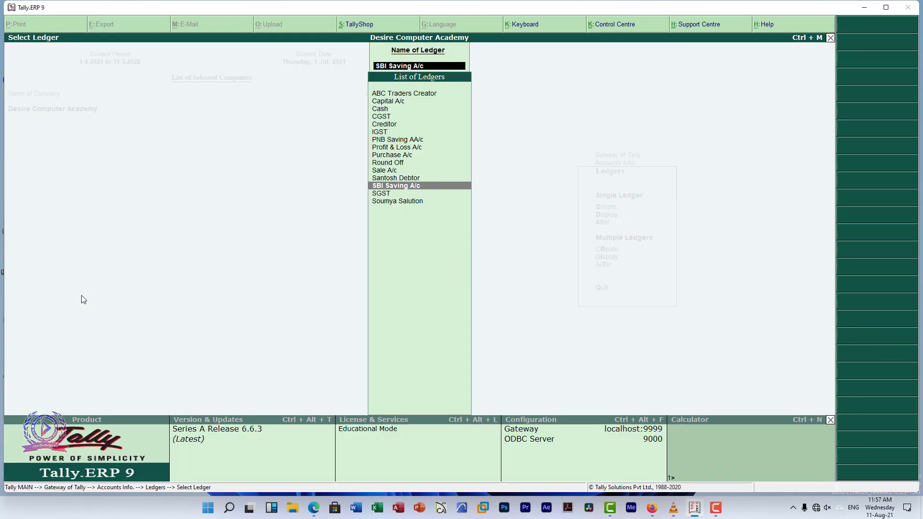
Leave the ledger masters and start a new Contra voucher under Accounting Vouchers.
{"action": "key", "text": "Escape"}
{"action": "key", "text": "Escape"}
{"action": "key", "text": "Escape"}
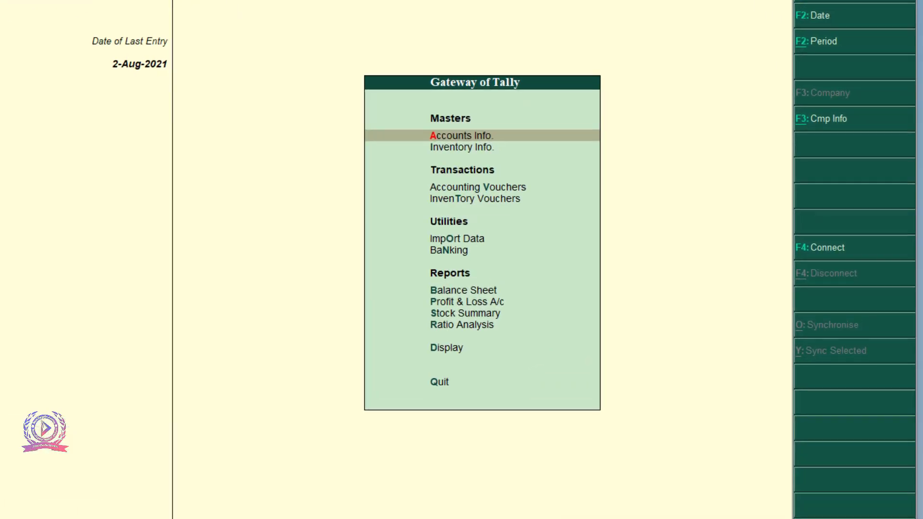
{"action": "key", "text": "Down"}
{"action": "key", "text": "Down"}
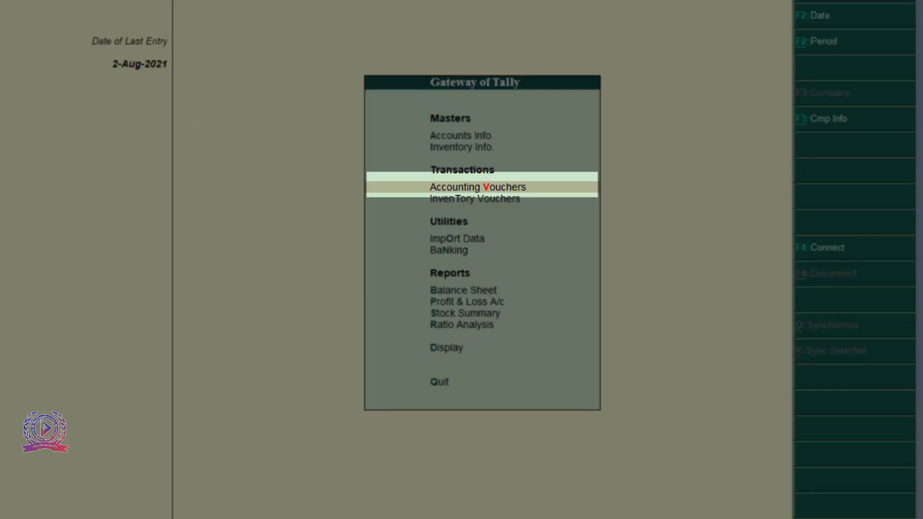
{"action": "key", "text": "Return"}
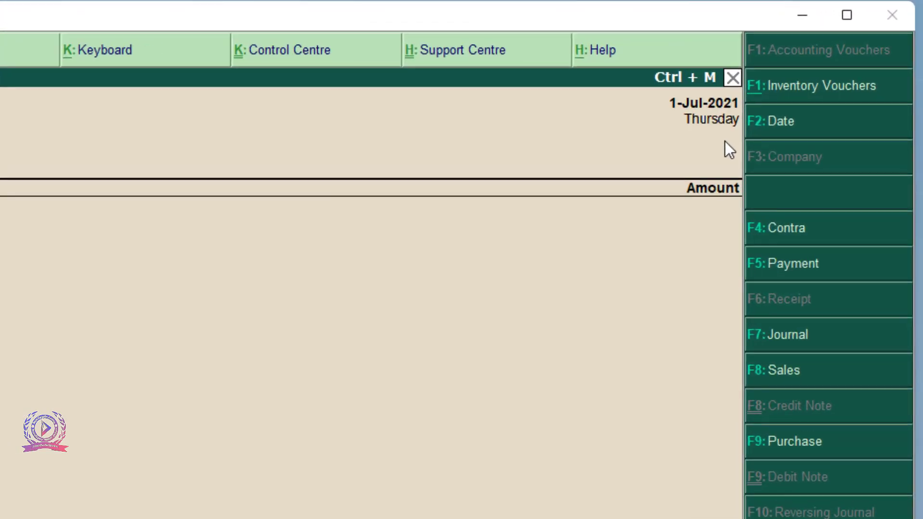
{"action": "key", "text": "F4"}
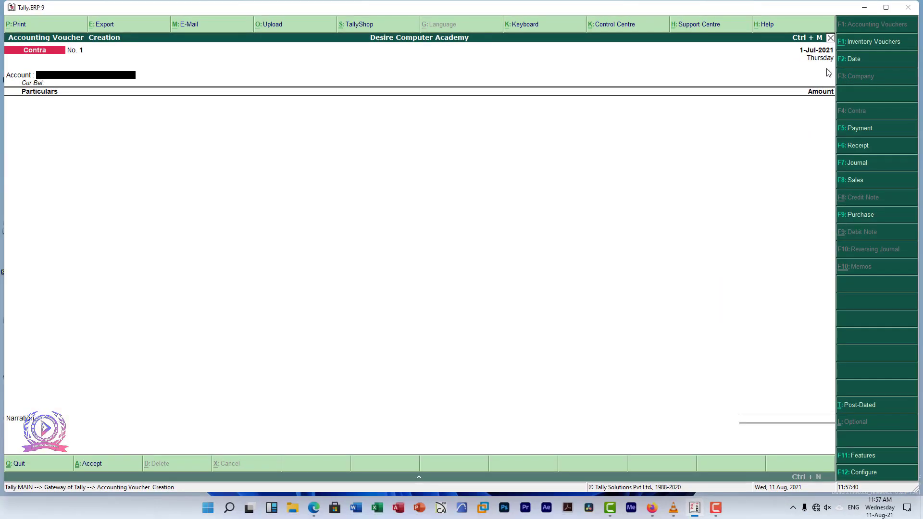
Set the Contra voucher's date to 31-7.
{"action": "key", "text": "F2"}
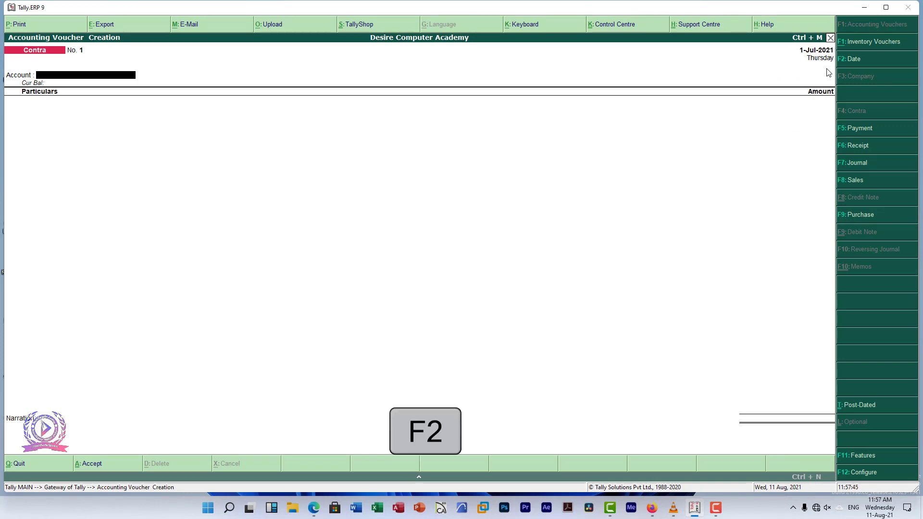
{"action": "key", "text": "F2"}
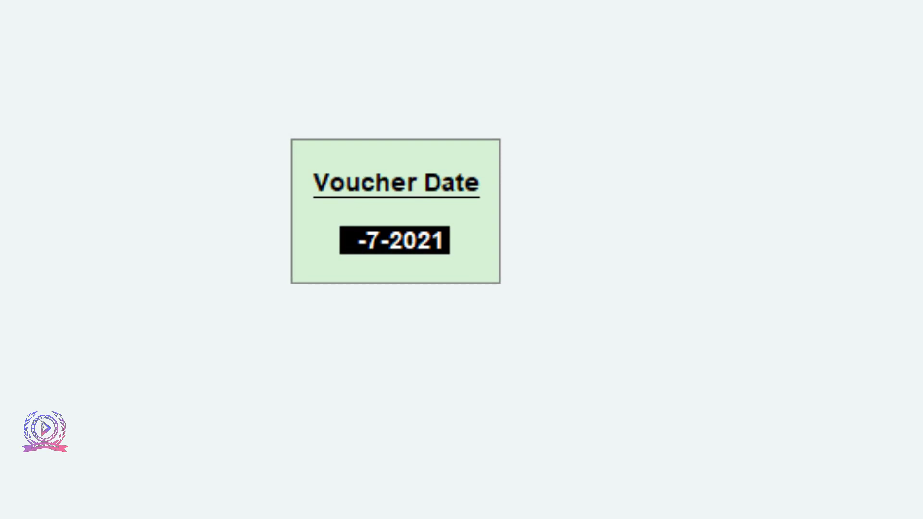
{"action": "key", "text": "BackSpace"}
{"action": "type", "text": "31-7"}
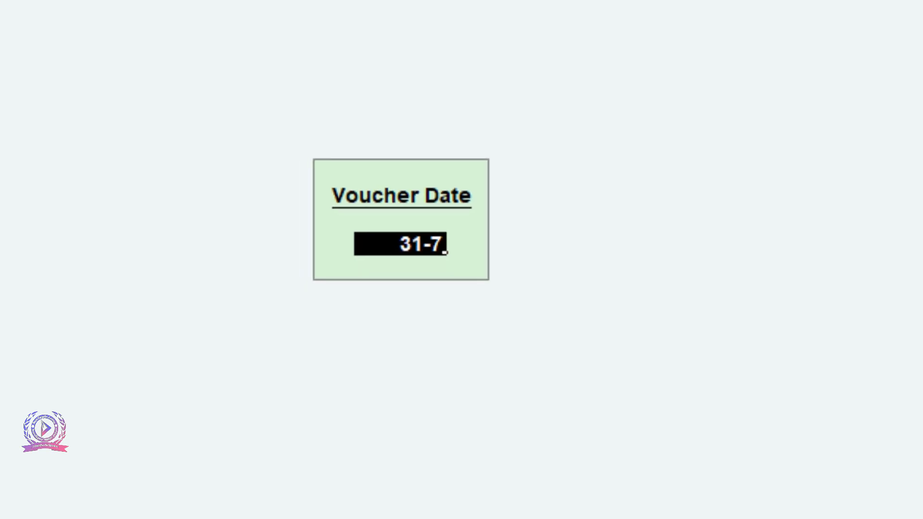
{"action": "key", "text": "Return"}
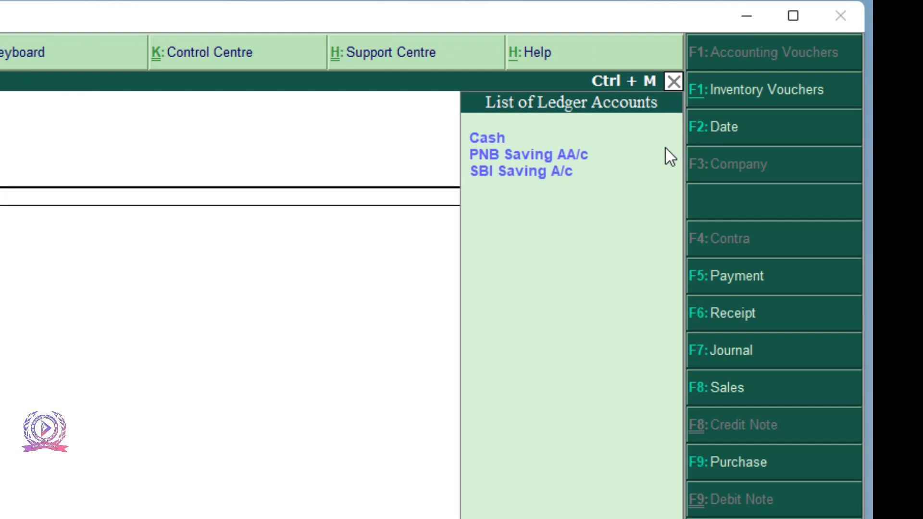
Choose SBI Saving A/c as the account of the Contra voucher.
{"action": "left_click", "coordinate": [665, 151]}
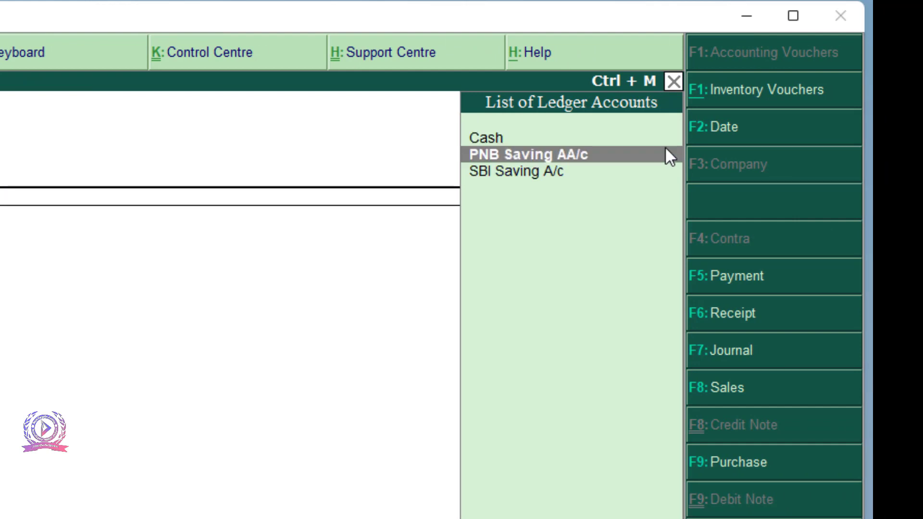
{"action": "key", "text": "Down"}
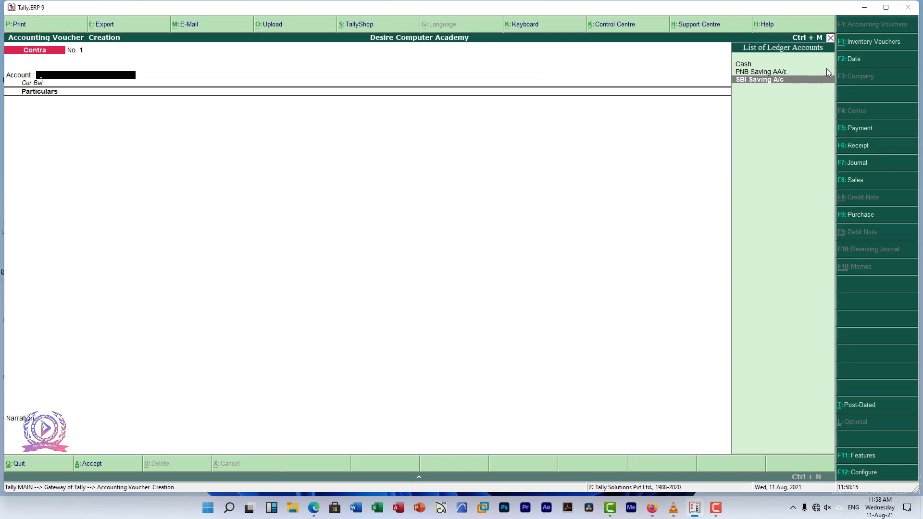
{"action": "key", "text": "space"}
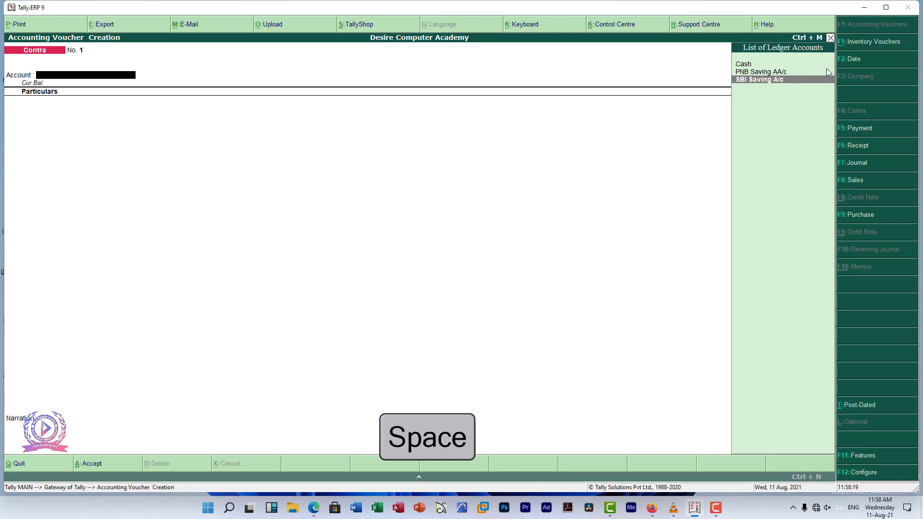
{"action": "key", "text": "Return"}
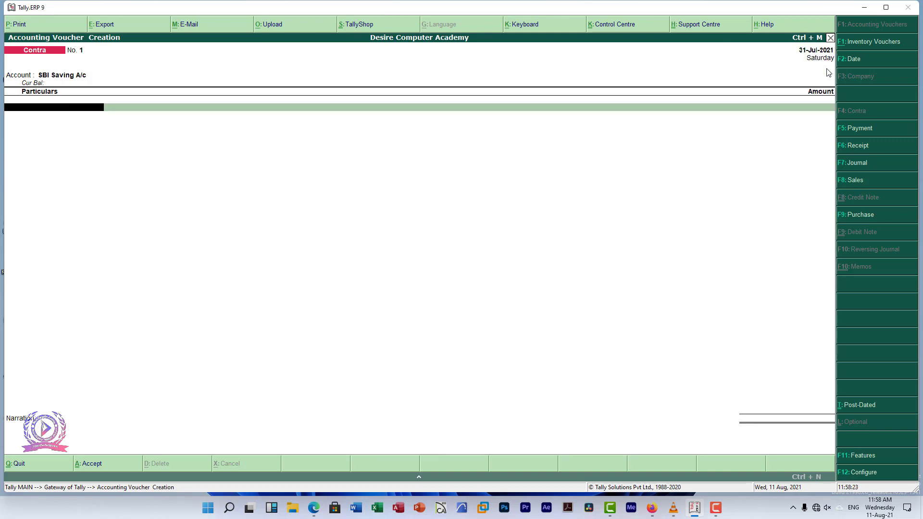
Enter Cash under Particulars with an amount of 9,000 and finish the list of entries.
{"action": "key", "text": "space"}
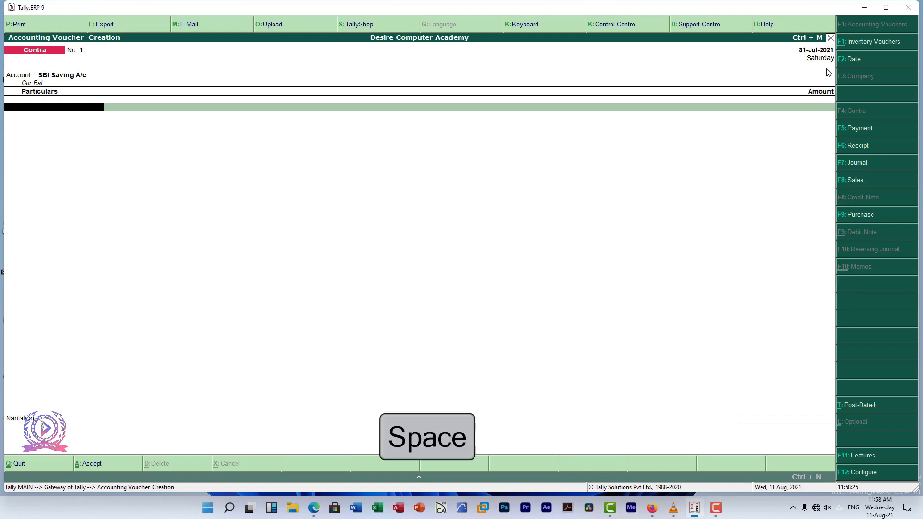
{"action": "key", "text": "space"}
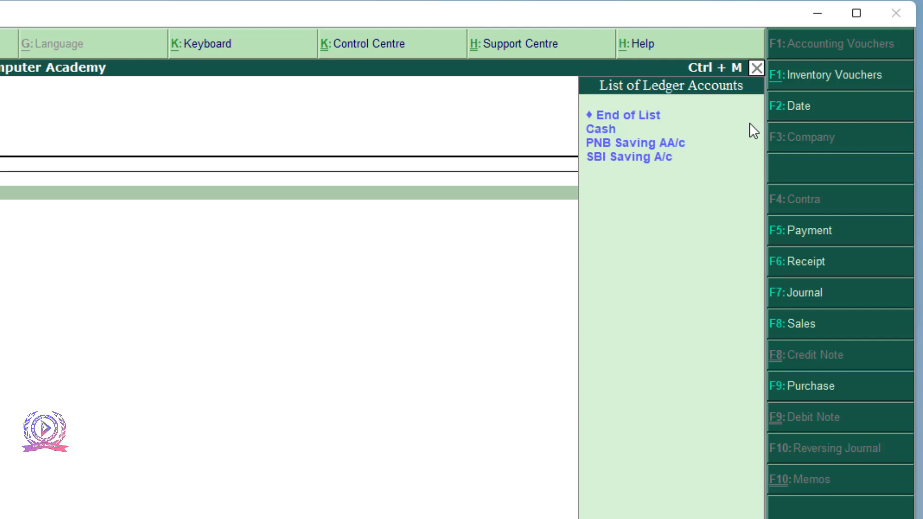
{"action": "key", "text": "Return"}
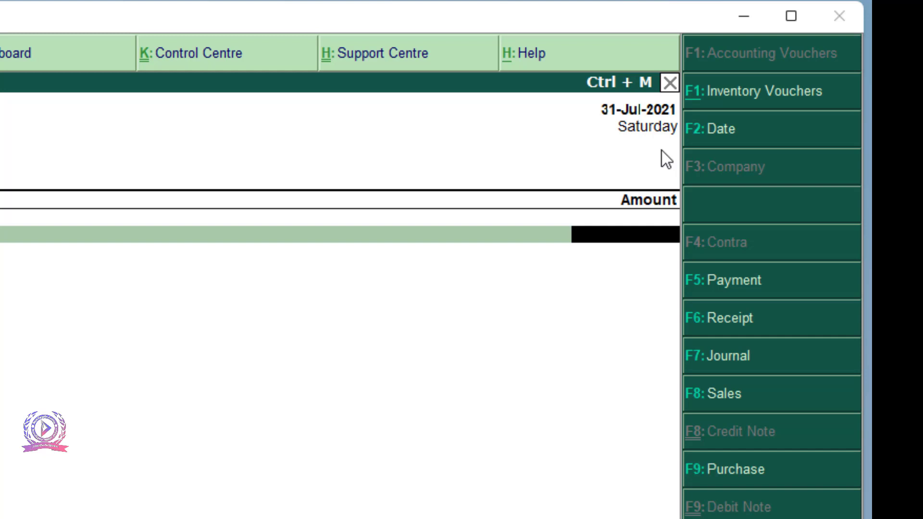
{"action": "type", "text": "9000"}
{"action": "key", "text": "Return"}
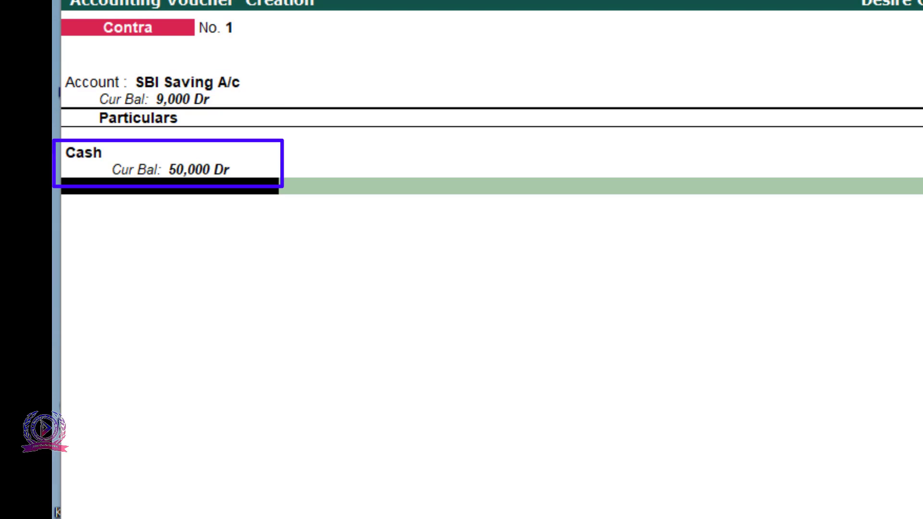
{"action": "key", "text": "Return"}
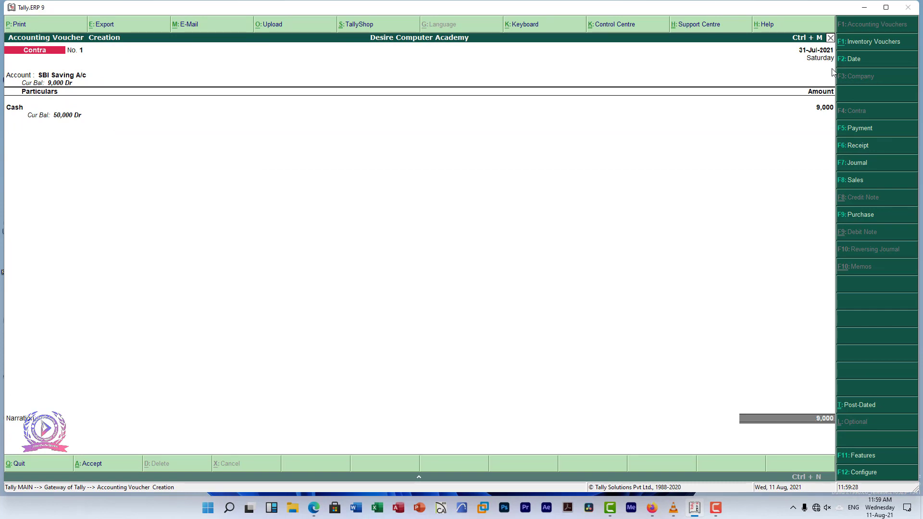
Set the transaction type to Cash in the bank allocation for SBI Saving A/c, keeping the amount at 9,000.
{"action": "key", "text": "Return"}
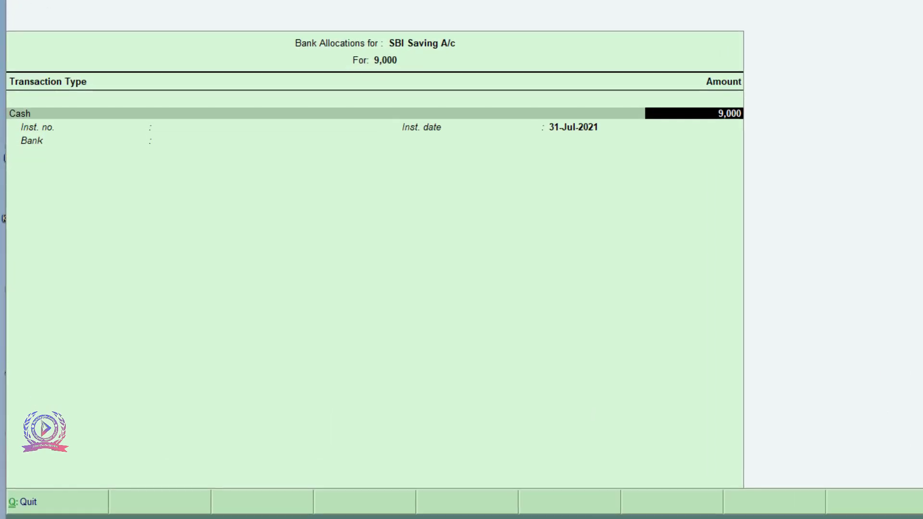
{"action": "key", "text": "BackSpace"}
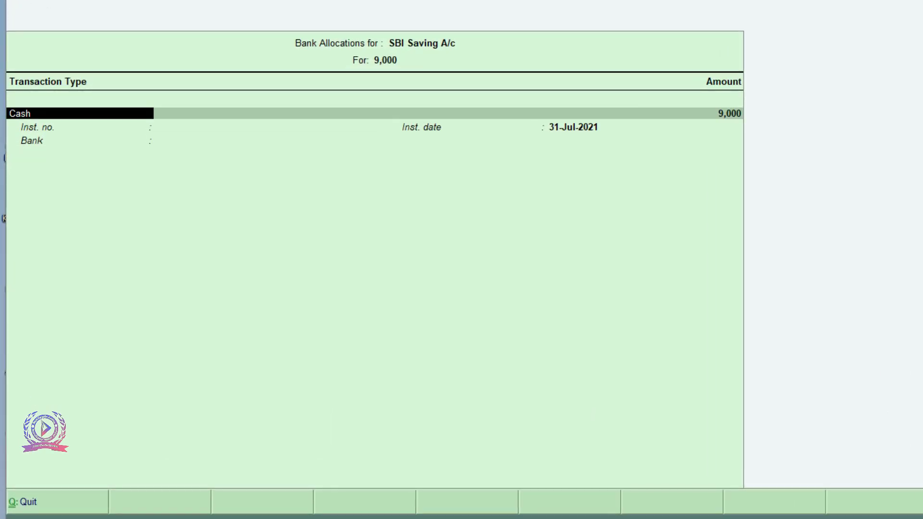
{"action": "key", "text": "space"}
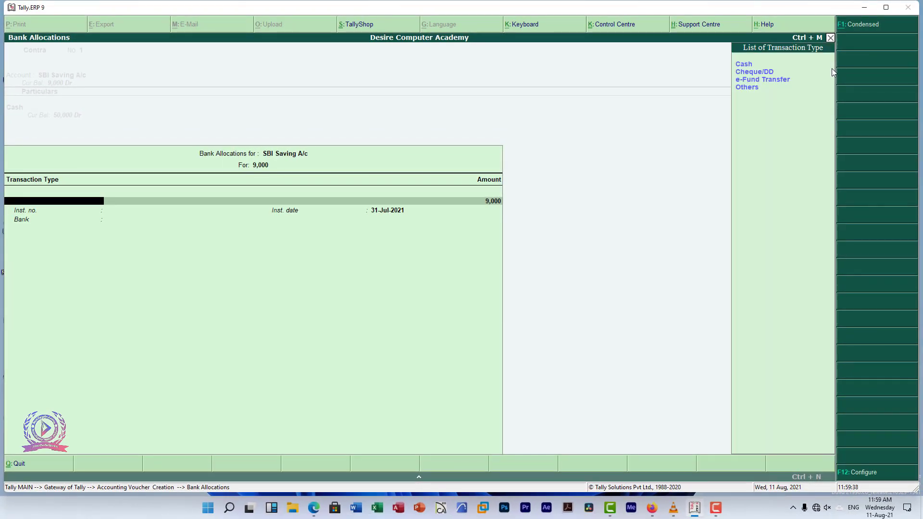
{"action": "key", "text": "Down"}
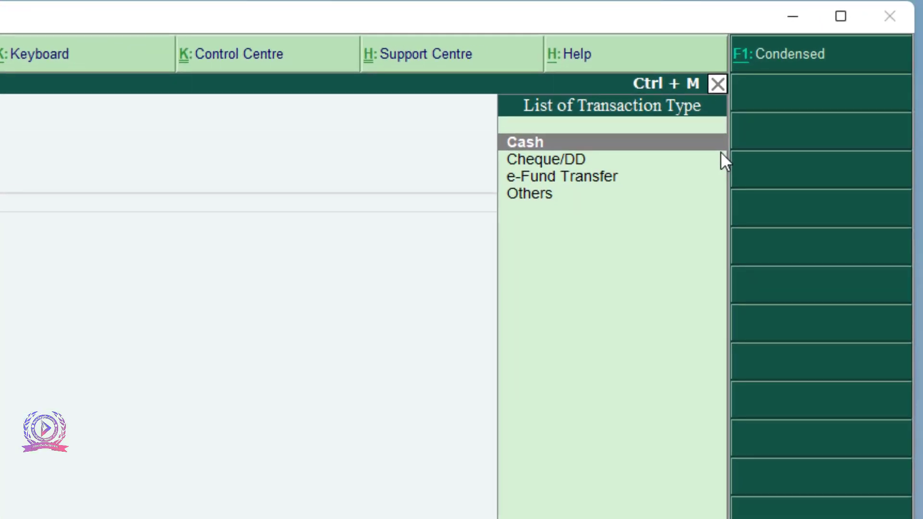
{"action": "key", "text": "Down"}
{"action": "key", "text": "Down"}
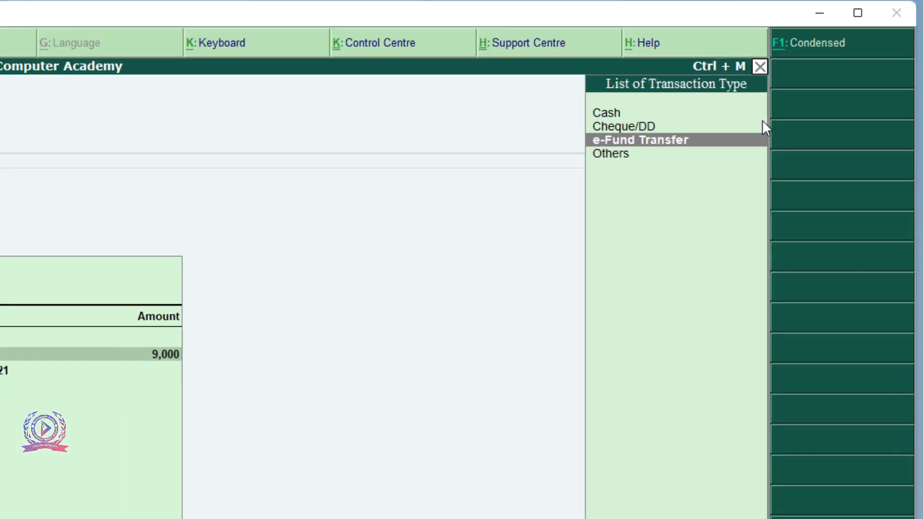
{"action": "key", "text": "Up"}
{"action": "key", "text": "Up"}
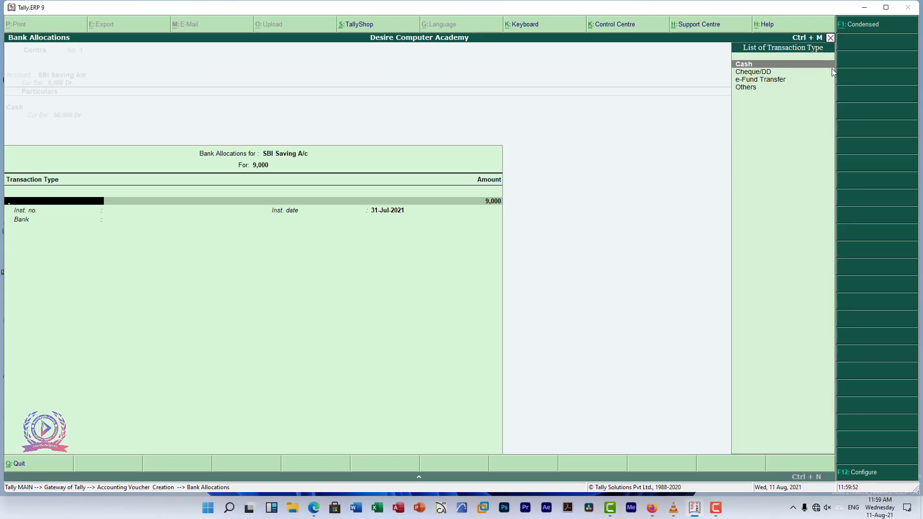
{"action": "key", "text": "Return"}
{"action": "key", "text": "Return"}
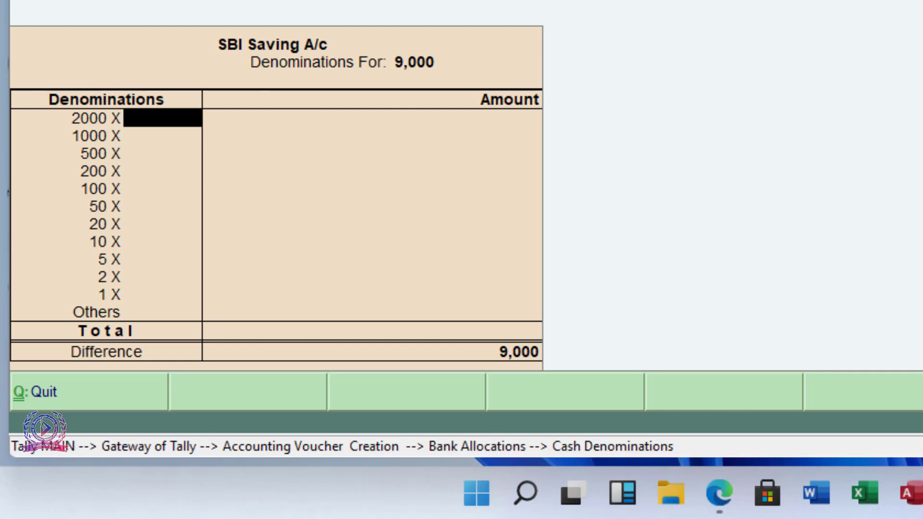
Enter 4 notes of 2000 and 2 notes of 500 as cash denominations and save the Contra voucher without a narration.
{"action": "type", "text": "4"}
{"action": "key", "text": "Return"}
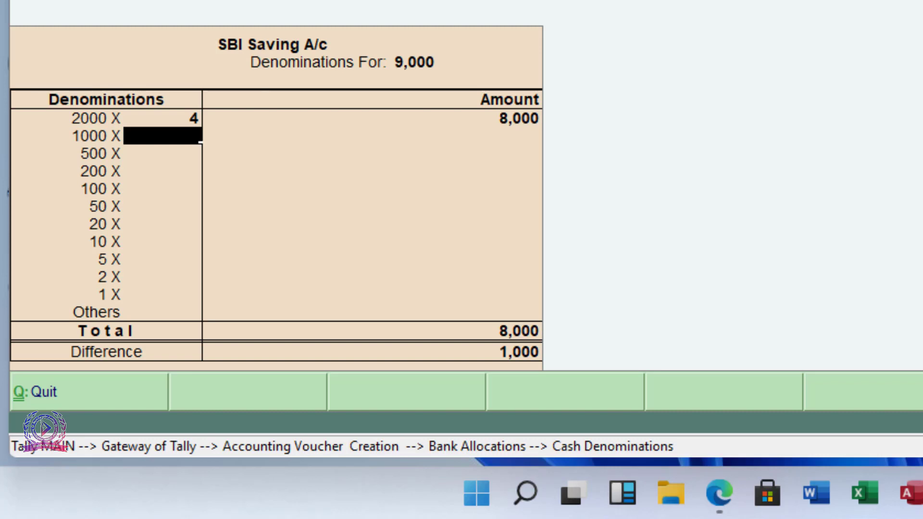
{"action": "key", "text": "Return"}
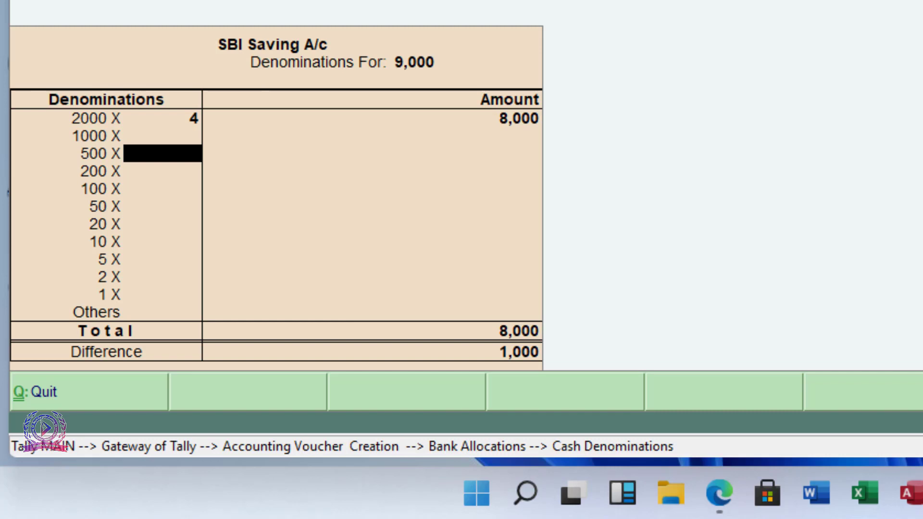
{"action": "type", "text": "2"}
{"action": "key", "text": "Return"}
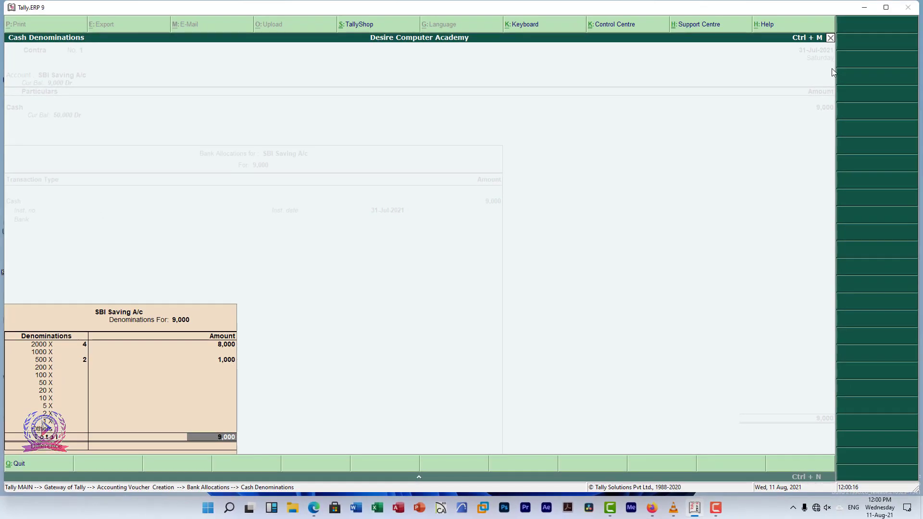
{"action": "key", "text": "Return"}
{"action": "key", "text": "Return"}
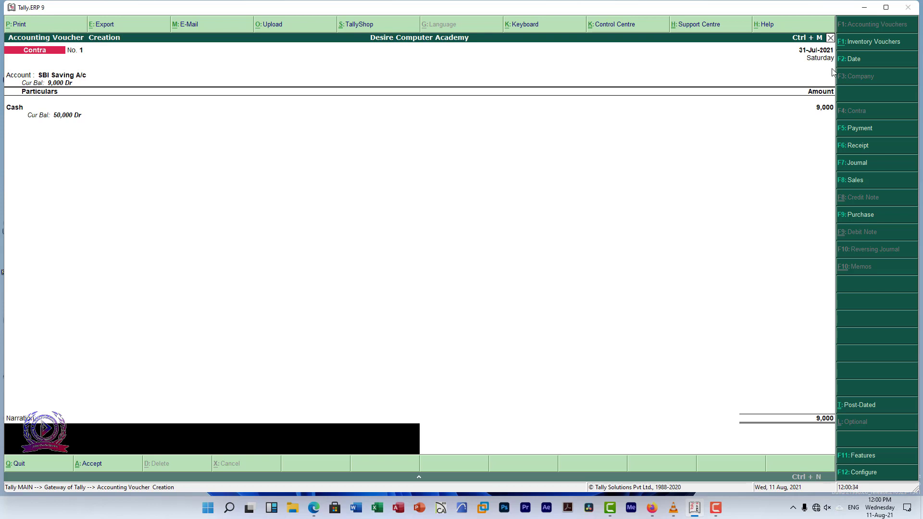
{"action": "key", "text": "Return"}
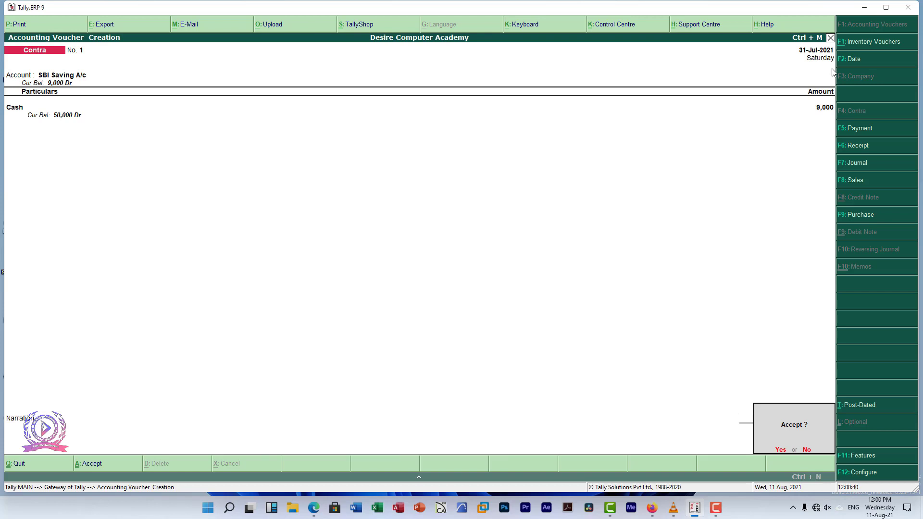
{"action": "key", "text": "y"}
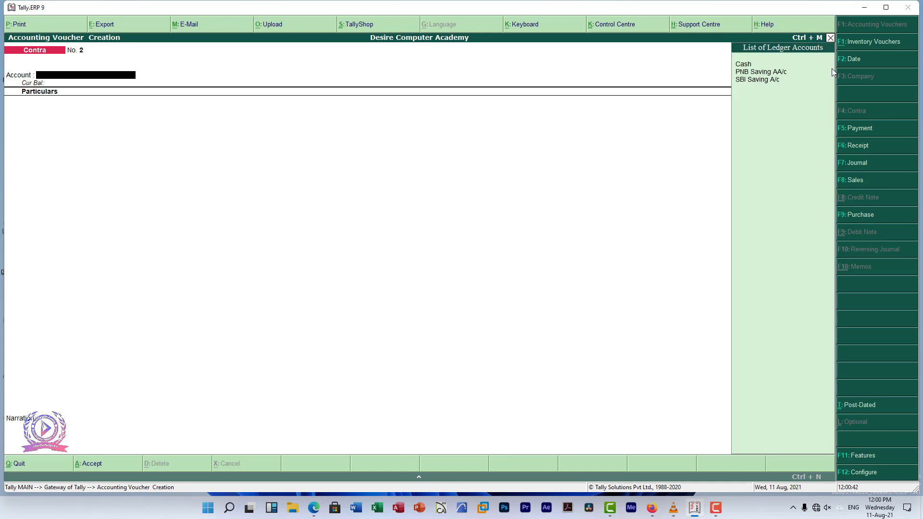
Leave voucher entry and open the Balance Sheet in its detailed view.
{"action": "key", "text": "Escape"}
{"action": "key", "text": "Escape"}
{"action": "key", "text": "n"}
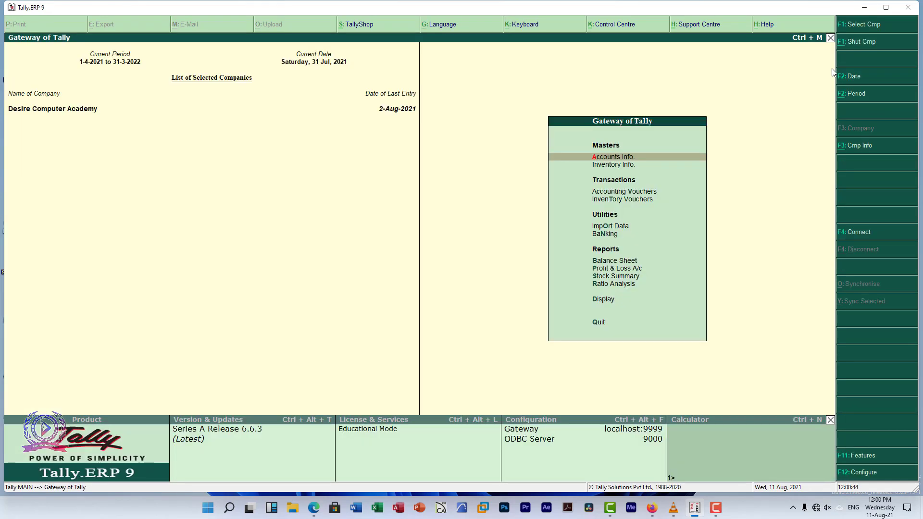
{"action": "key", "text": "b"}
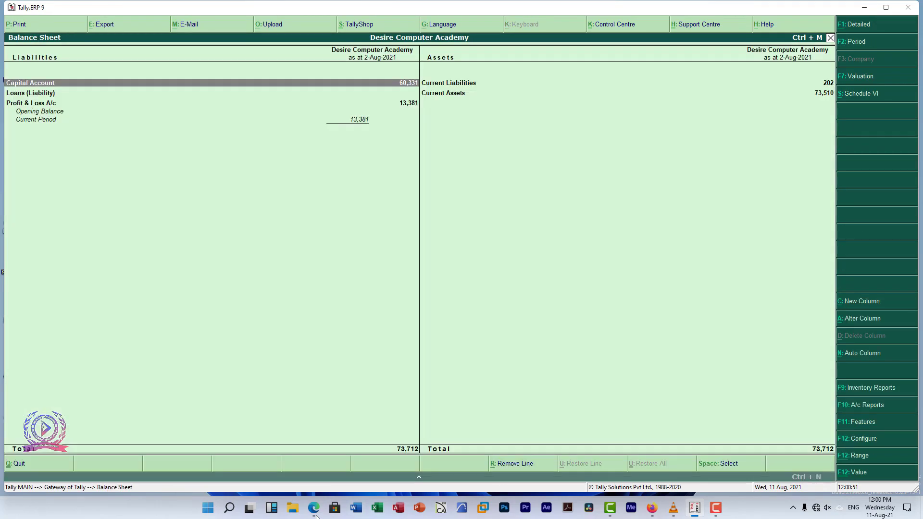
{"action": "key", "text": "alt+F1"}
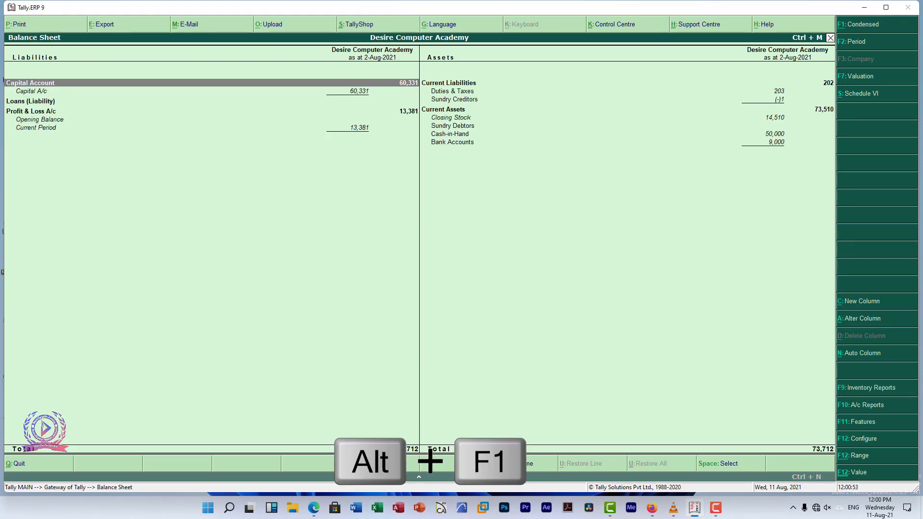
Examine the Bank Accounts group's closing balance and the Cash-in-Hand entry under Current Assets in the Balance Sheet.
{"action": "key", "text": "Down"}
{"action": "key", "text": "Right"}
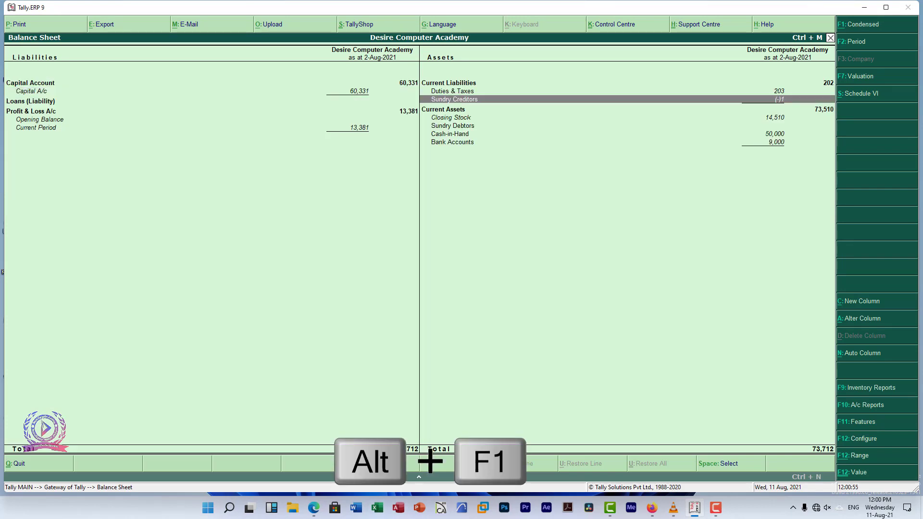
{"action": "key", "text": "Down"}
{"action": "key", "text": "Down"}
{"action": "key", "text": "Down"}
{"action": "key", "text": "Down"}
{"action": "key", "text": "Down"}
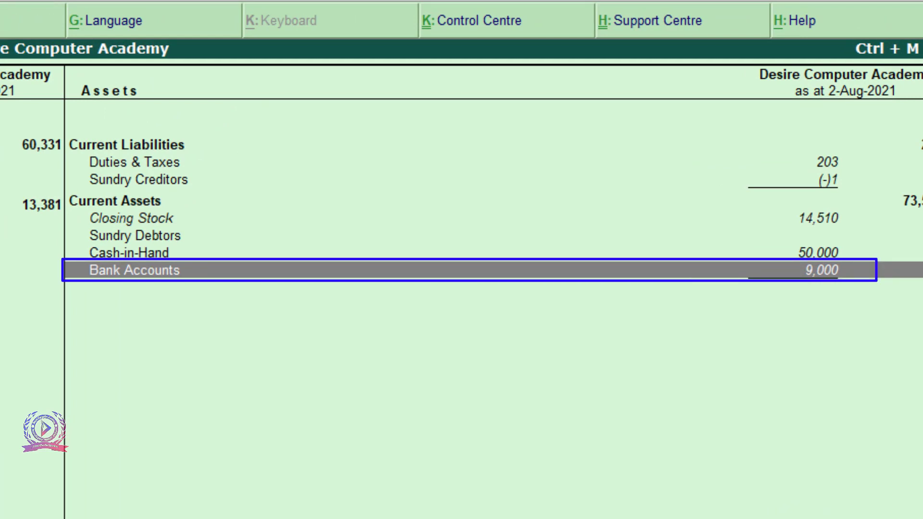
{"action": "key", "text": "Return"}
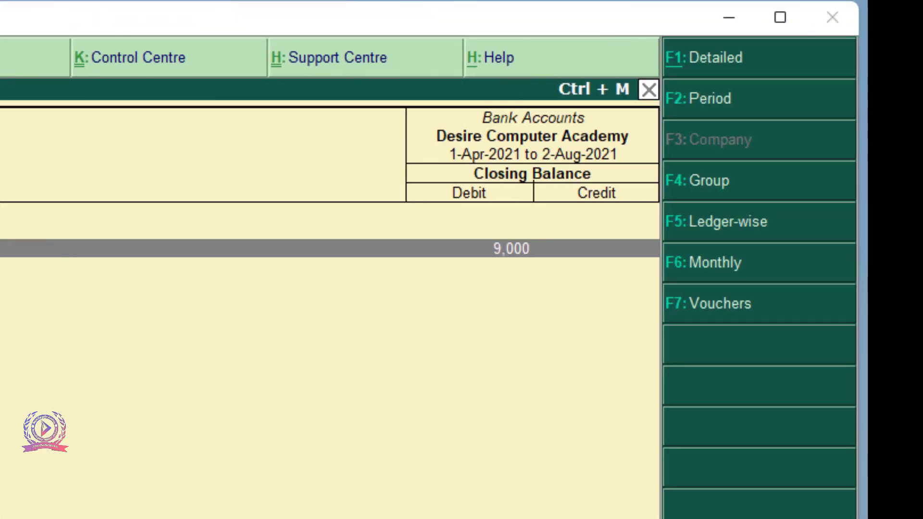
{"action": "key", "text": "Escape"}
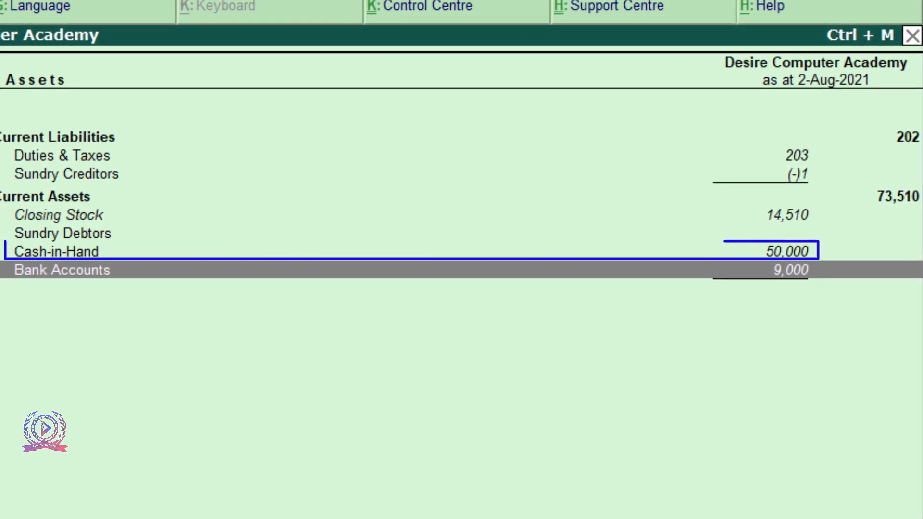
{"action": "key", "text": "Up"}
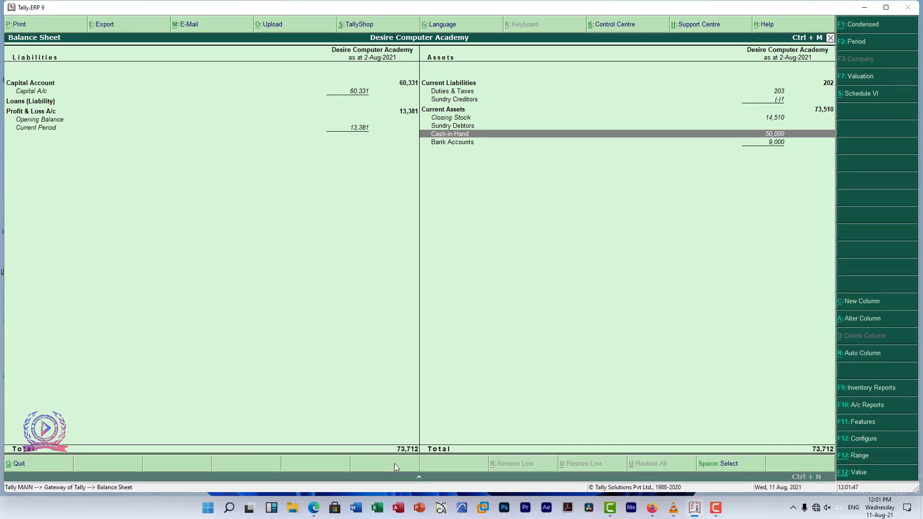
Leave the Balance Sheet and start a new Contra voucher dated 1-8-2021.
{"action": "key", "text": "Escape"}
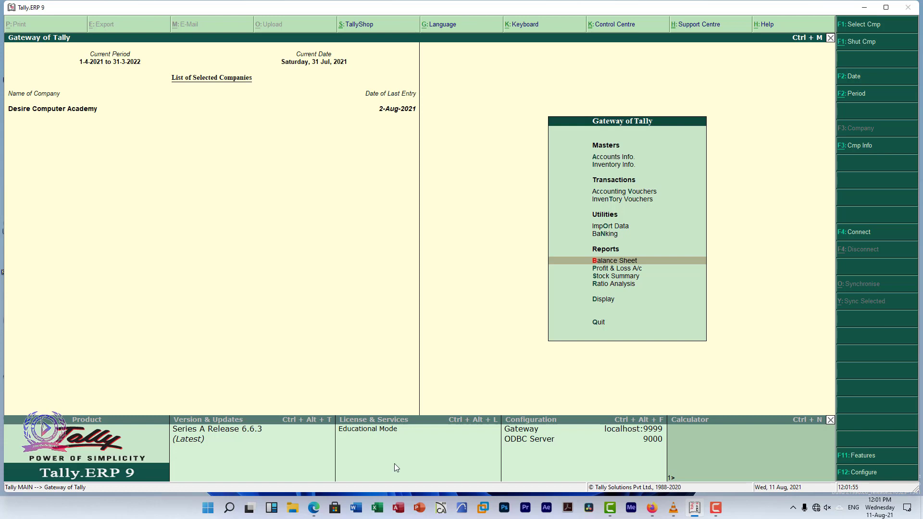
{"action": "key", "text": "Up"}
{"action": "key", "text": "Up"}
{"action": "key", "text": "Up"}
{"action": "key", "text": "Up"}
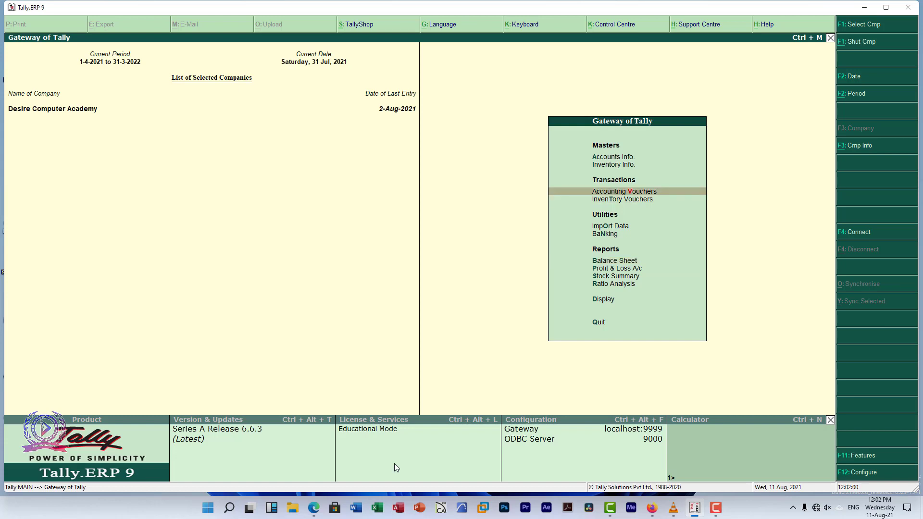
{"action": "key", "text": "Return"}
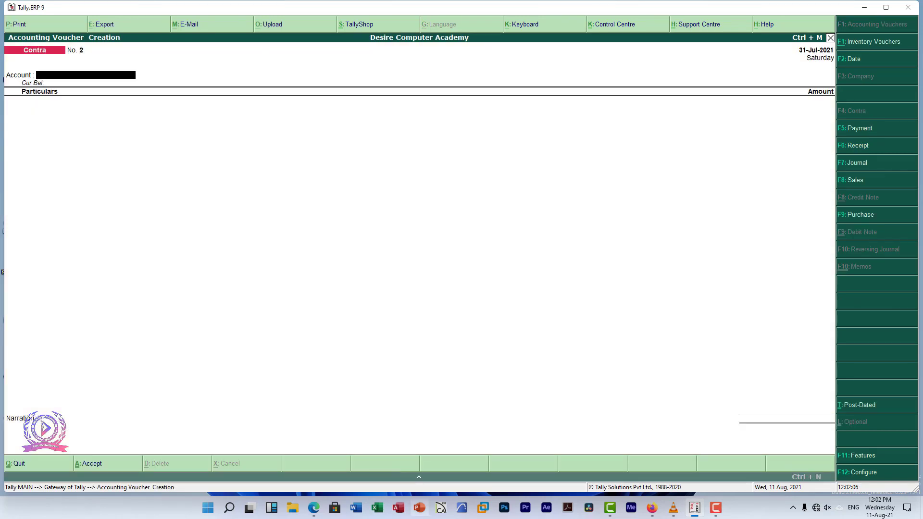
{"action": "key", "text": "F4"}
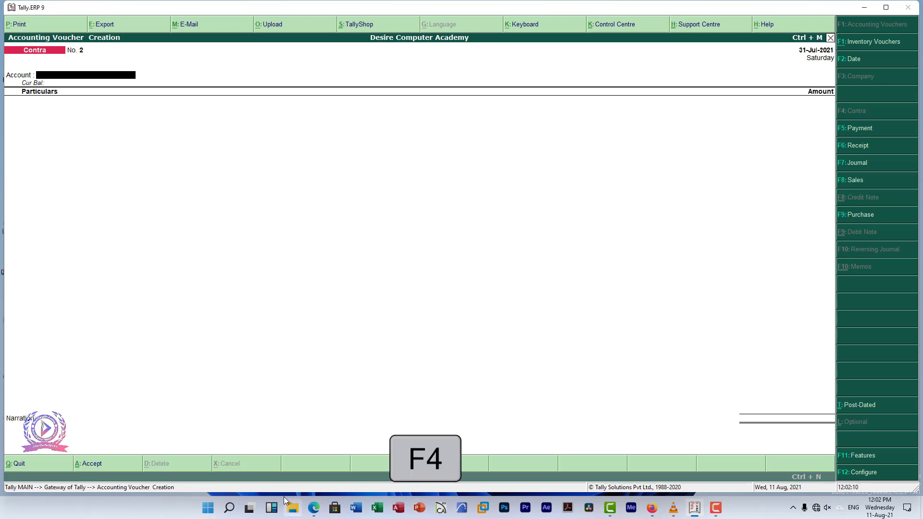
{"action": "key", "text": "F2"}
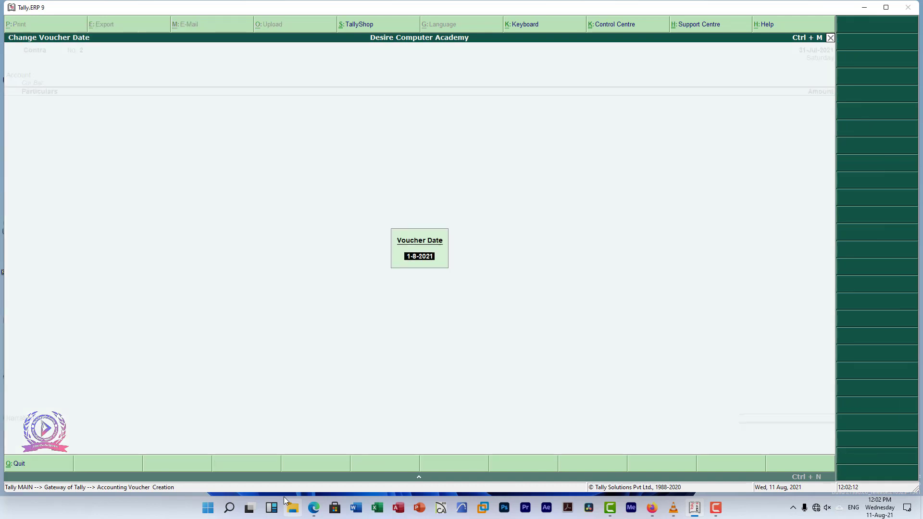
{"action": "type", "text": "1-8"}
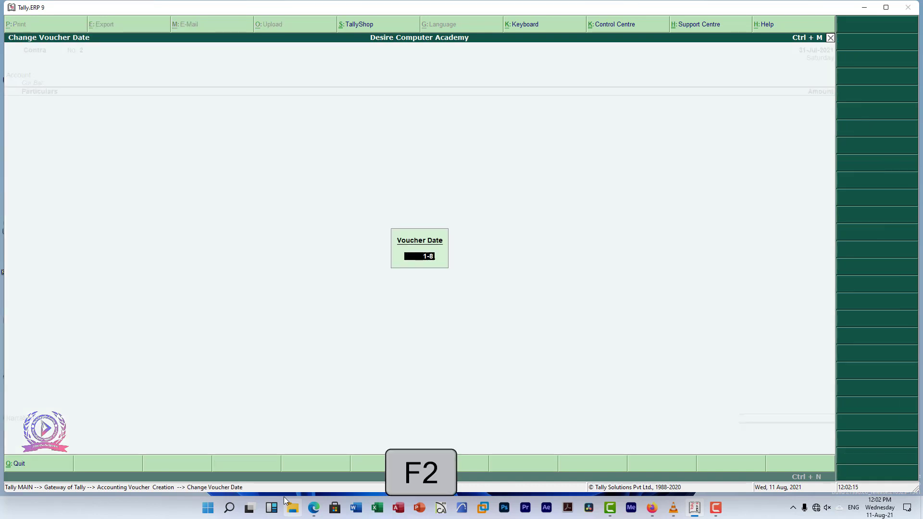
{"action": "key", "text": "Return"}
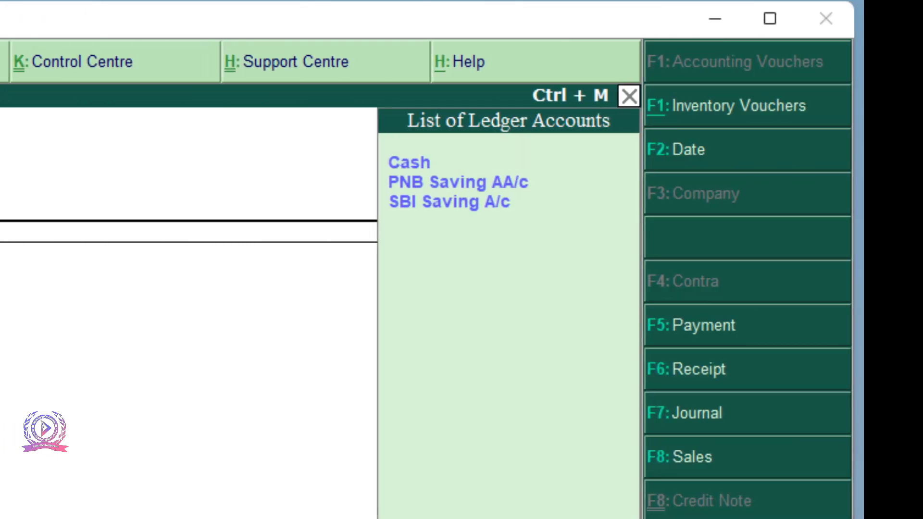
Choose Cash as the voucher's account and enter SBI Saving A/c under Particulars with an amount of 1,000.
{"action": "key", "text": "Down"}
{"action": "key", "text": "Down"}
{"action": "key", "text": "Up"}
{"action": "key", "text": "Return"}
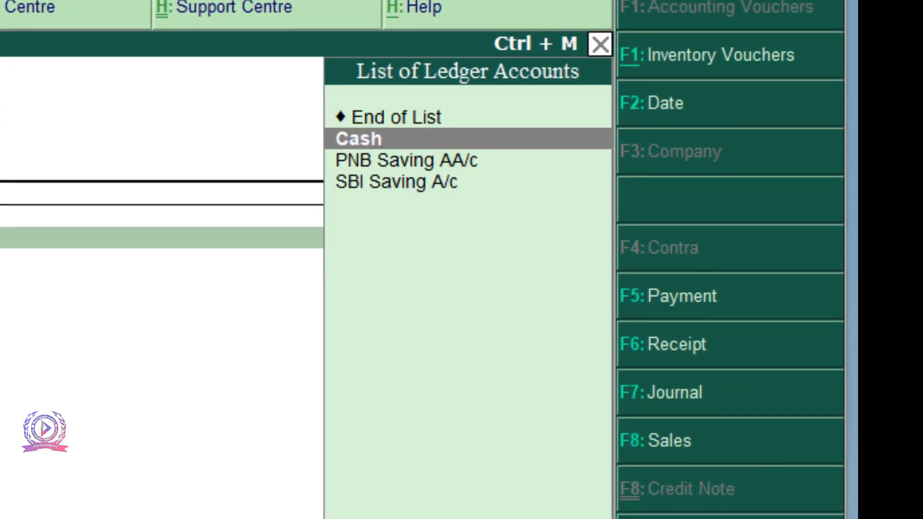
{"action": "key", "text": "Down"}
{"action": "key", "text": "Down"}
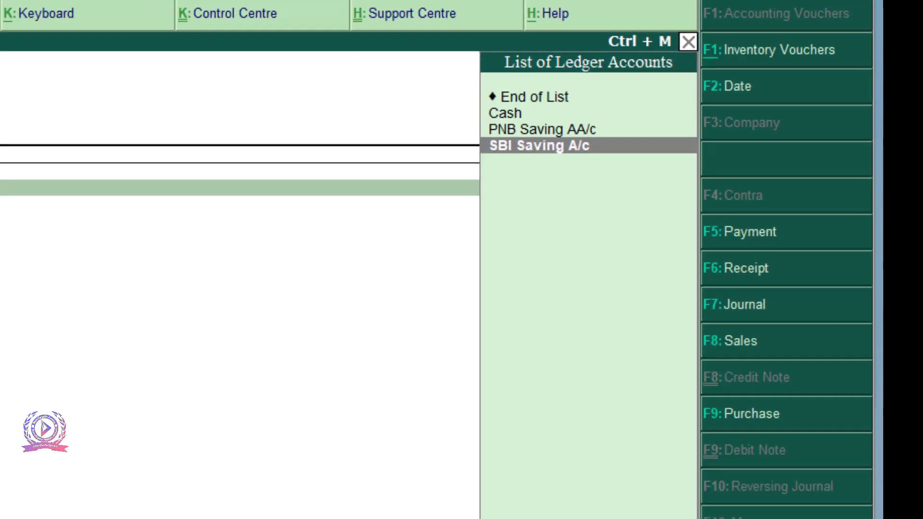
{"action": "key", "text": "Return"}
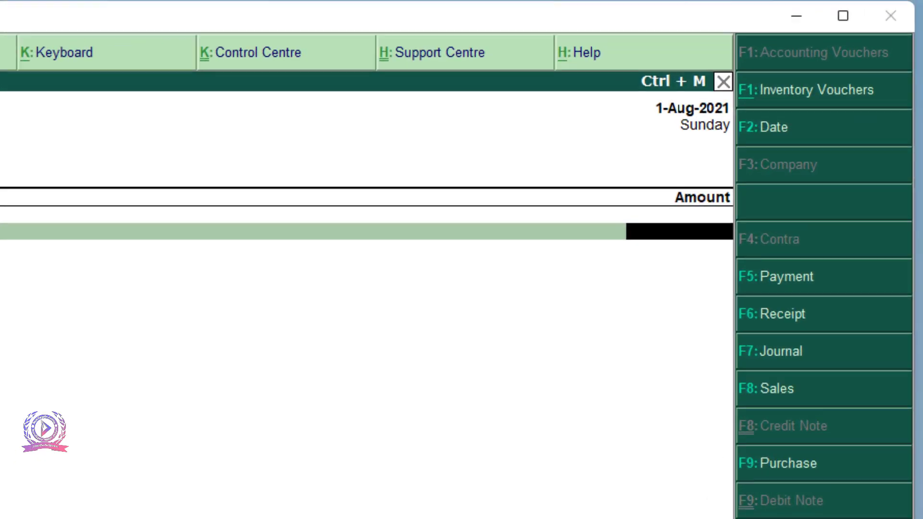
{"action": "type", "text": "1000"}
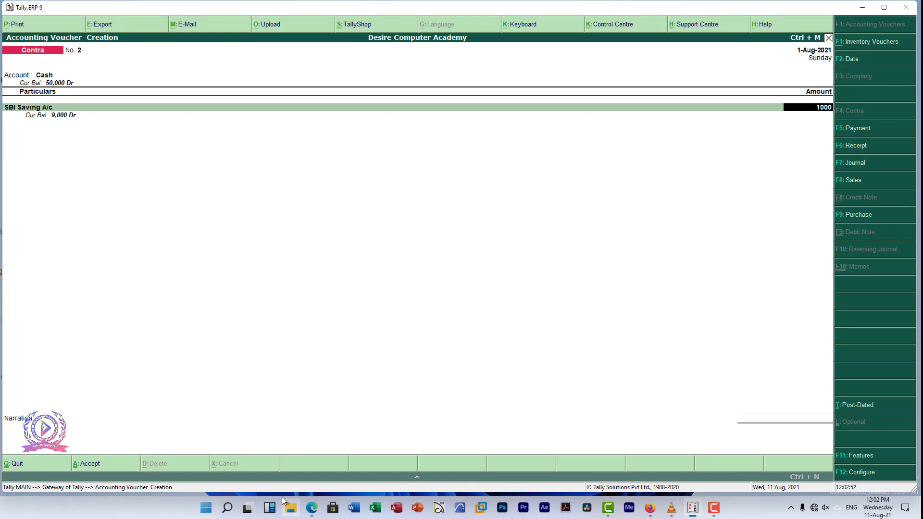
{"action": "key", "text": "Return"}
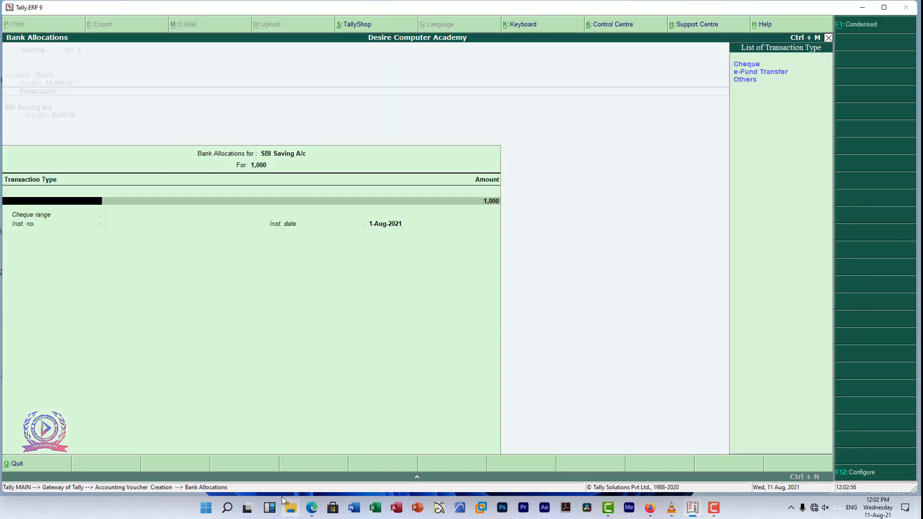
Set the transaction type to Others in the bank allocation for SBI Saving A/c, keeping the 1,000 amount and the instrument date.
{"action": "key", "text": "Down"}
{"action": "key", "text": "Down"}
{"action": "key", "text": "Return"}
{"action": "key", "text": "Return"}
{"action": "key", "text": "Return"}
{"action": "key", "text": "Return"}
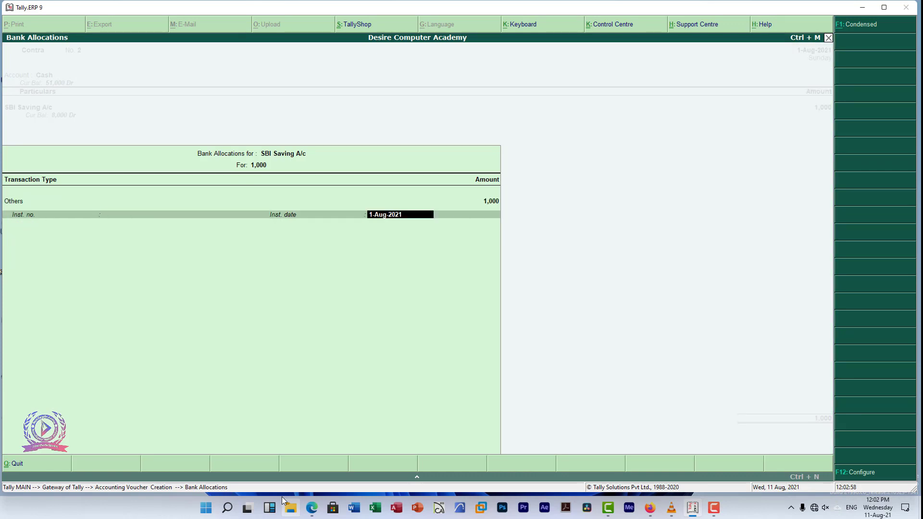
{"action": "key", "text": "Up"}
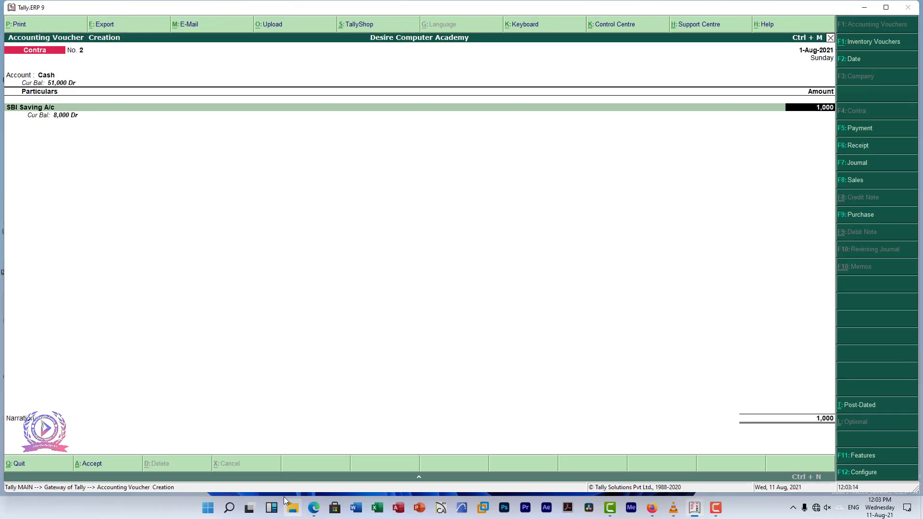
Finish the Contra voucher entry with the narration left blank and save it.
{"action": "key", "text": "Return"}
{"action": "key", "text": "Return"}
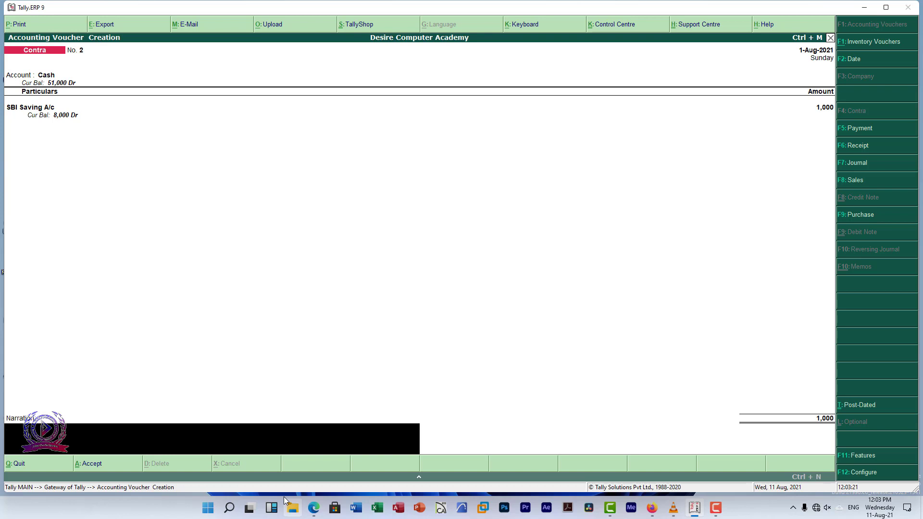
{"action": "key", "text": "Return"}
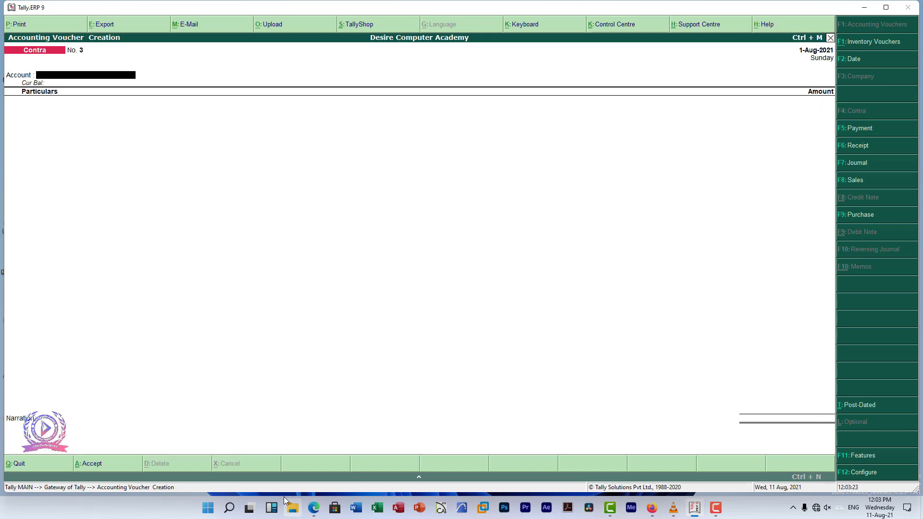
Quit voucher entry and open the Balance Sheet with detailed account groups on the Assets side.
{"action": "key", "text": "Escape"}
{"action": "key", "text": "Return"}
{"action": "key", "text": "Down"}
{"action": "key", "text": "Down"}
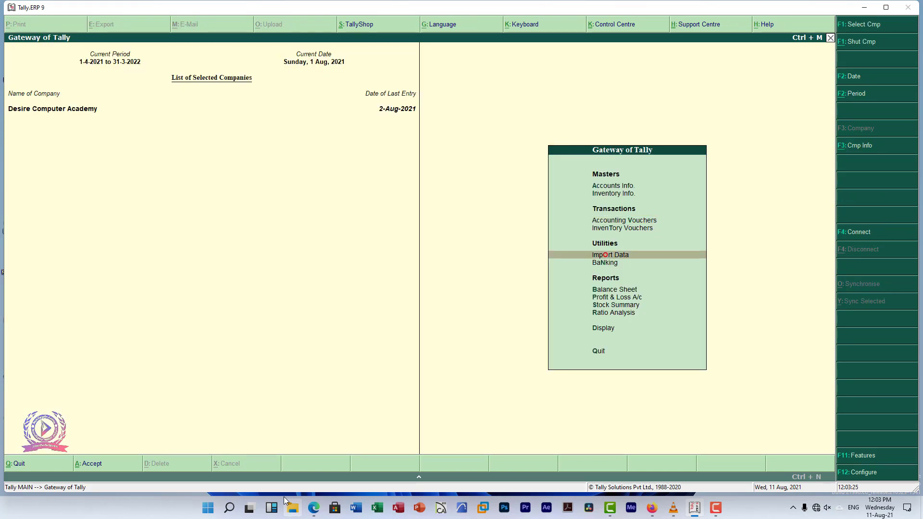
{"action": "key", "text": "Down"}
{"action": "key", "text": "Down"}
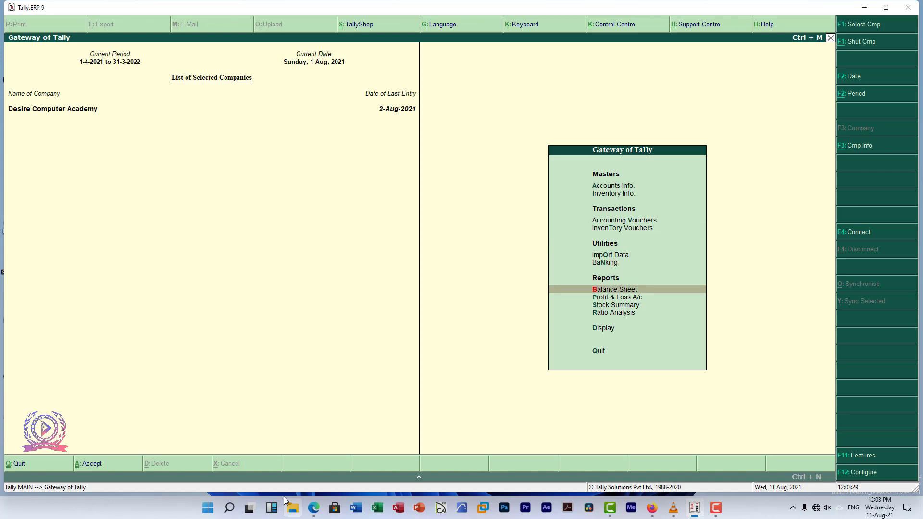
{"action": "key", "text": "Return"}
{"action": "key", "text": "alt+F1"}
{"action": "key", "text": "Right"}
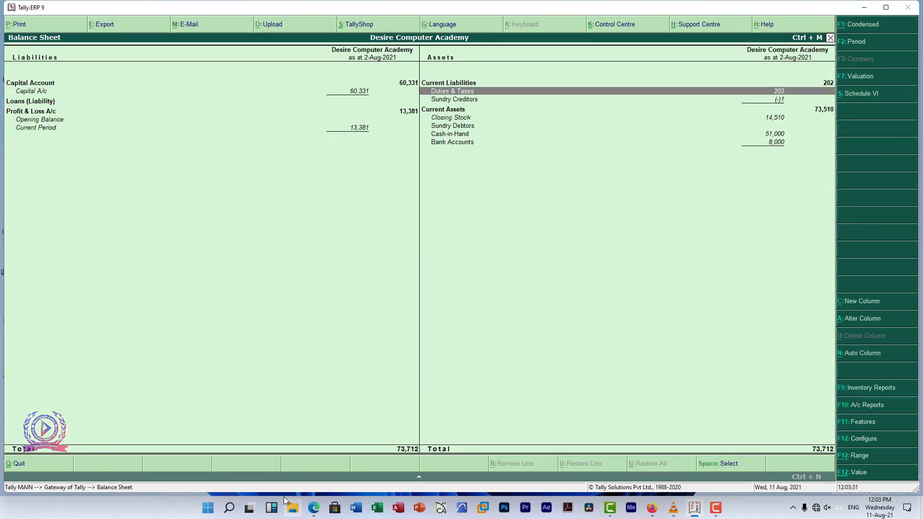
Check the Bank Accounts and Cash-in-Hand entries under Current Assets after the withdrawal, and close the Balance Sheet.
{"action": "key", "text": "Down"}
{"action": "key", "text": "Down"}
{"action": "key", "text": "Down"}
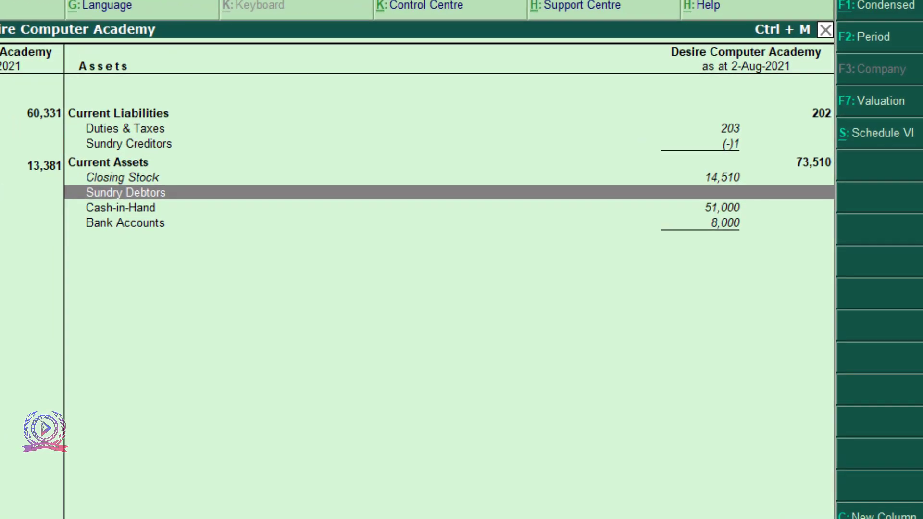
{"action": "key", "text": "Down"}
{"action": "key", "text": "Down"}
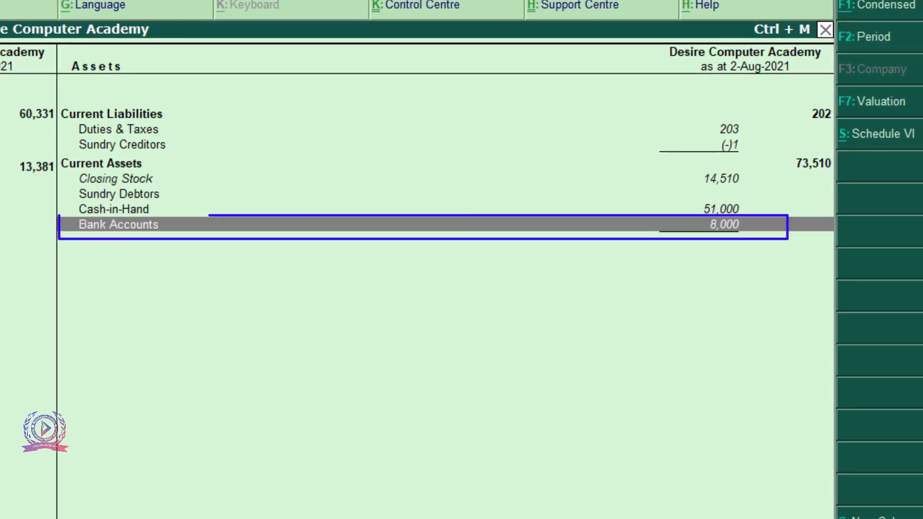
{"action": "key", "text": "Up"}
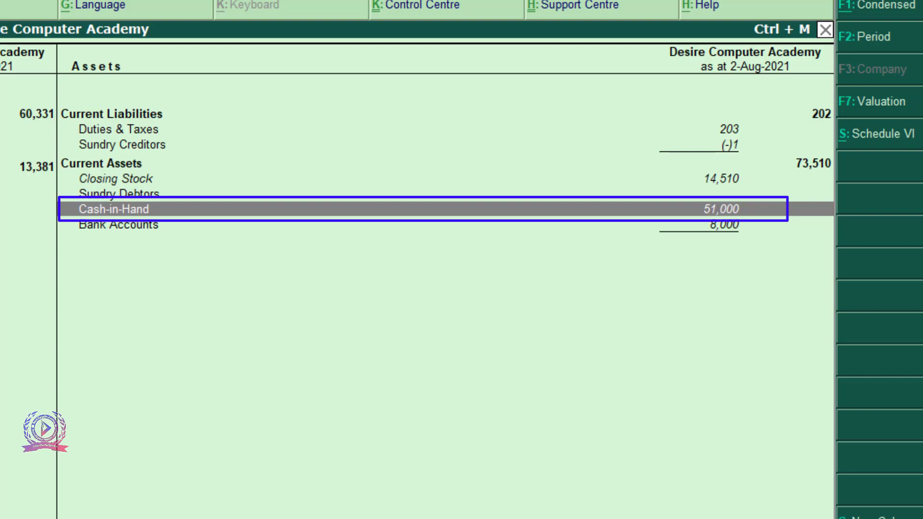
{"action": "key", "text": "Escape"}
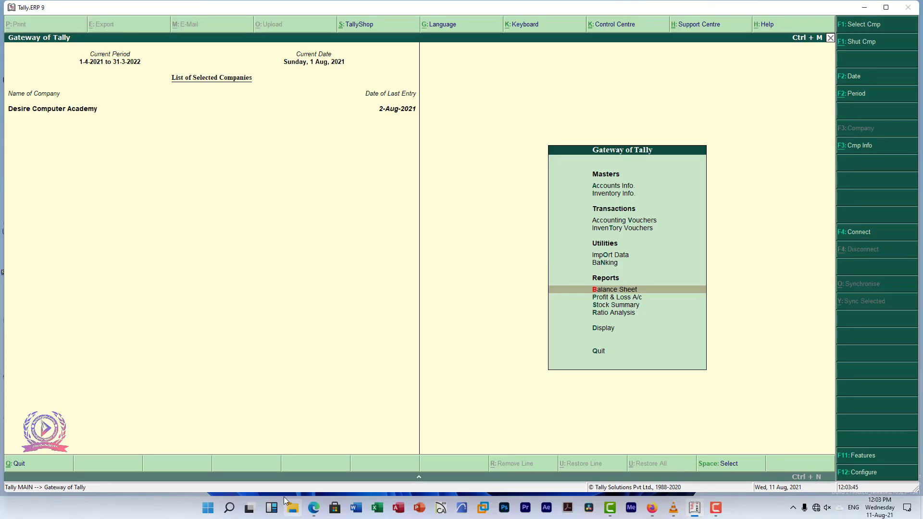
View the blank creation form for a single ledger from Accounts Info and leave it unfilled.
{"action": "key", "text": "Up"}
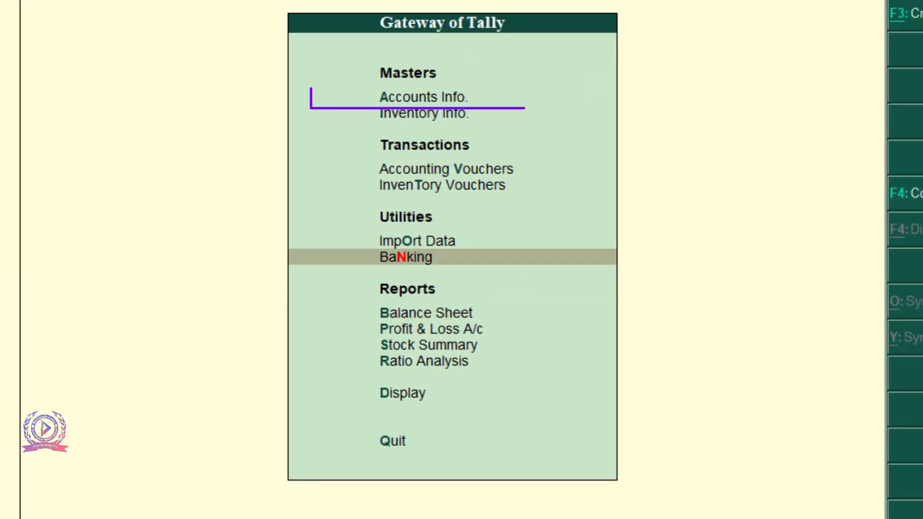
{"action": "key", "text": "Up"}
{"action": "key", "text": "Up"}
{"action": "key", "text": "Up"}
{"action": "key", "text": "Up"}
{"action": "key", "text": "Up"}
{"action": "key", "text": "Return"}
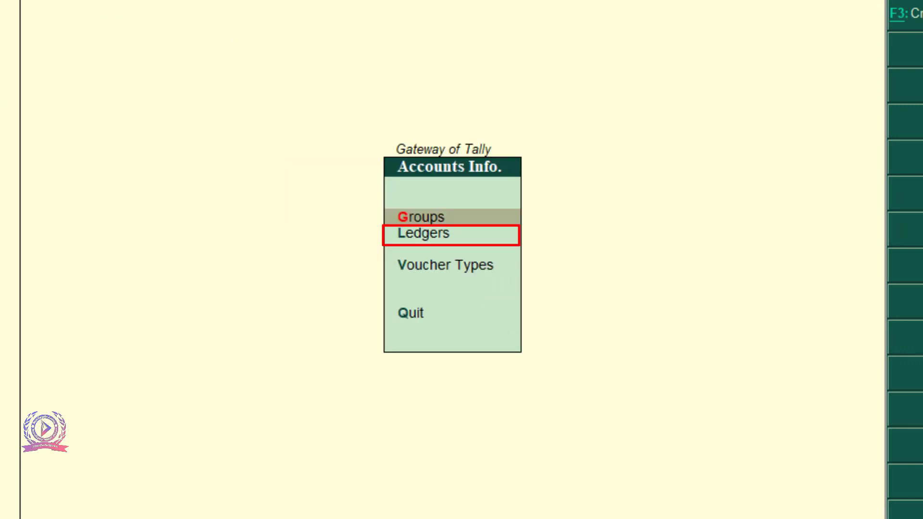
{"action": "key", "text": "Down"}
{"action": "key", "text": "Return"}
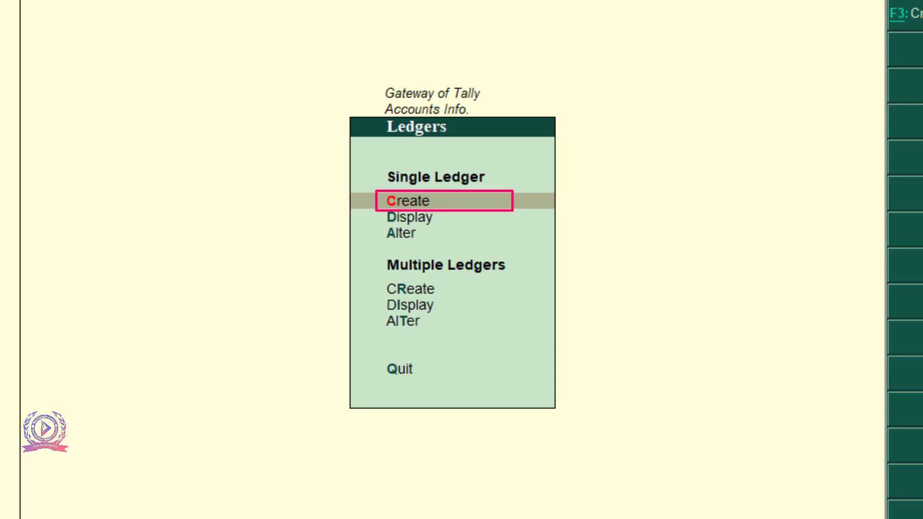
{"action": "key", "text": "Return"}
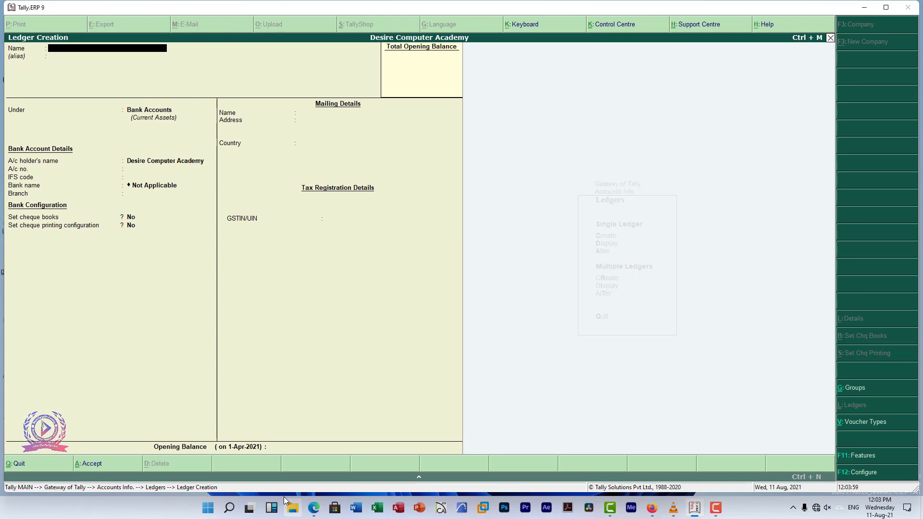
{"action": "key", "text": "Escape"}
Open the existing PNB Saving AA/c ledger for alteration.
{"action": "key", "text": "Down"}
{"action": "key", "text": "Down"}
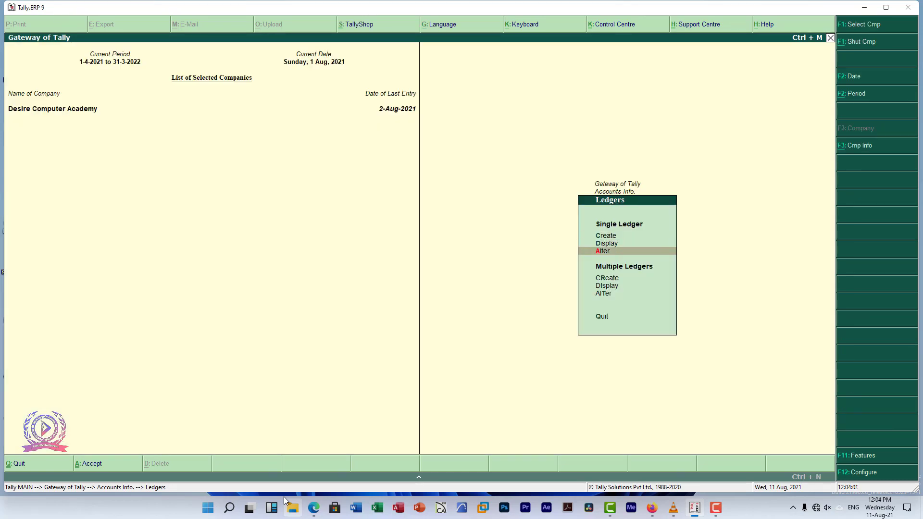
{"action": "key", "text": "Return"}
{"action": "key", "text": "Down"}
{"action": "key", "text": "Down"}
{"action": "key", "text": "Down"}
{"action": "key", "text": "Down"}
{"action": "key", "text": "Down"}
{"action": "key", "text": "Down"}
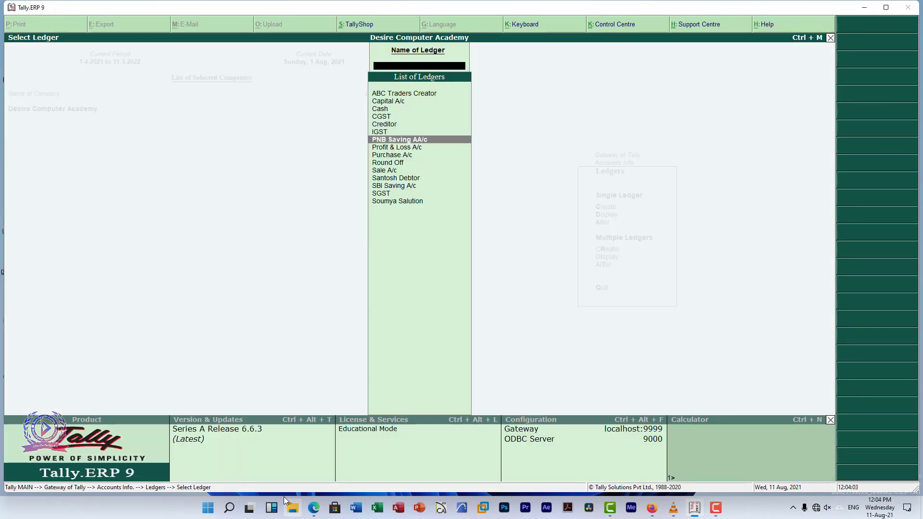
{"action": "key", "text": "Return"}
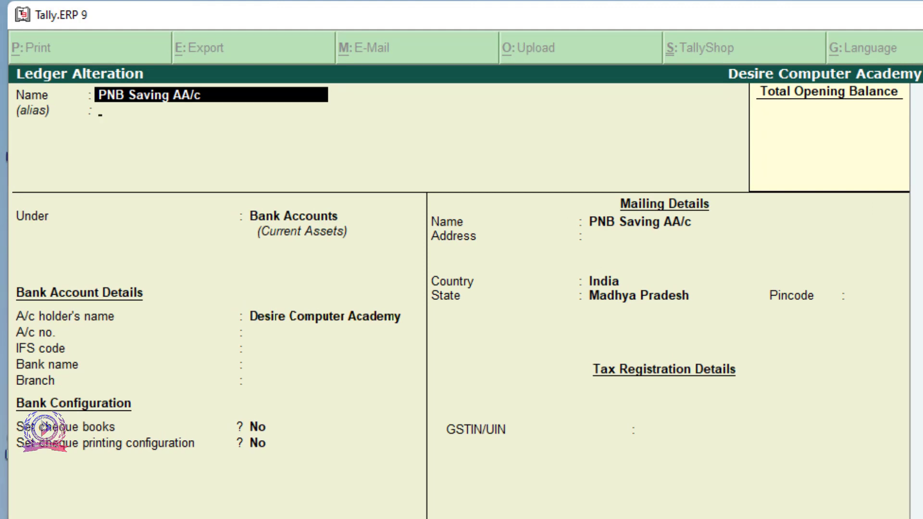
Review the PNB Saving AA/c ledger's name, parent group and bank account detail fields, and exit without changing anything.
{"action": "key", "text": "Return"}
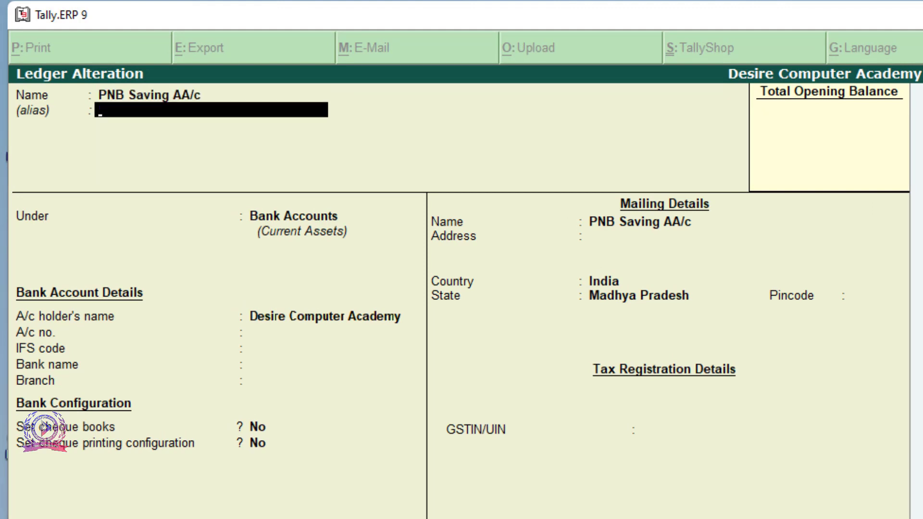
{"action": "key", "text": "Return"}
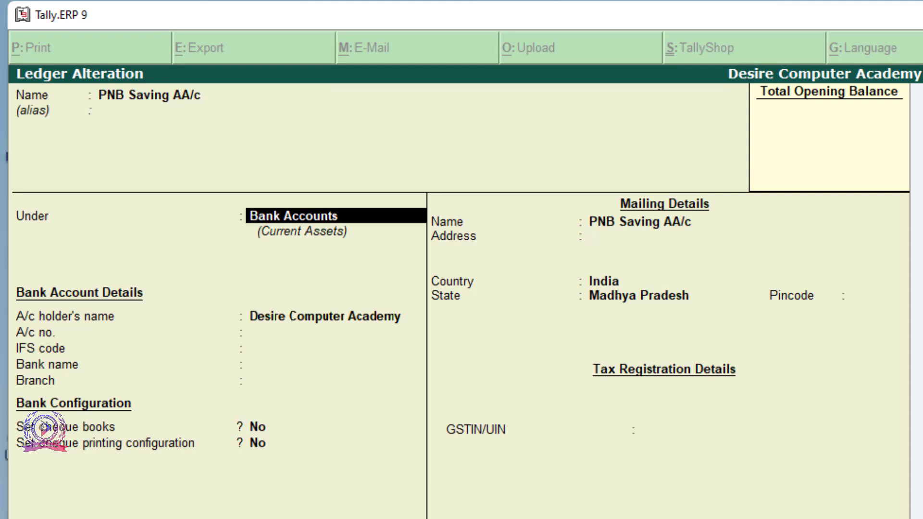
{"action": "key", "text": "Return"}
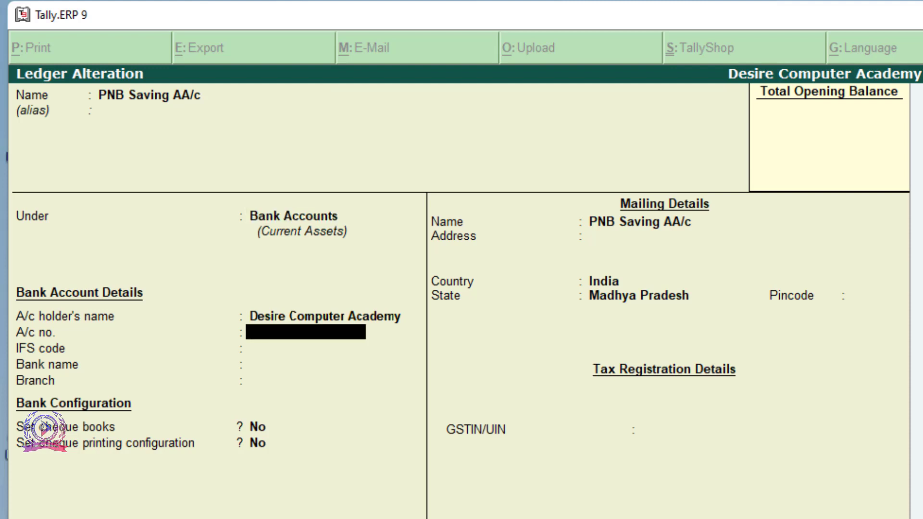
{"action": "key", "text": "Return"}
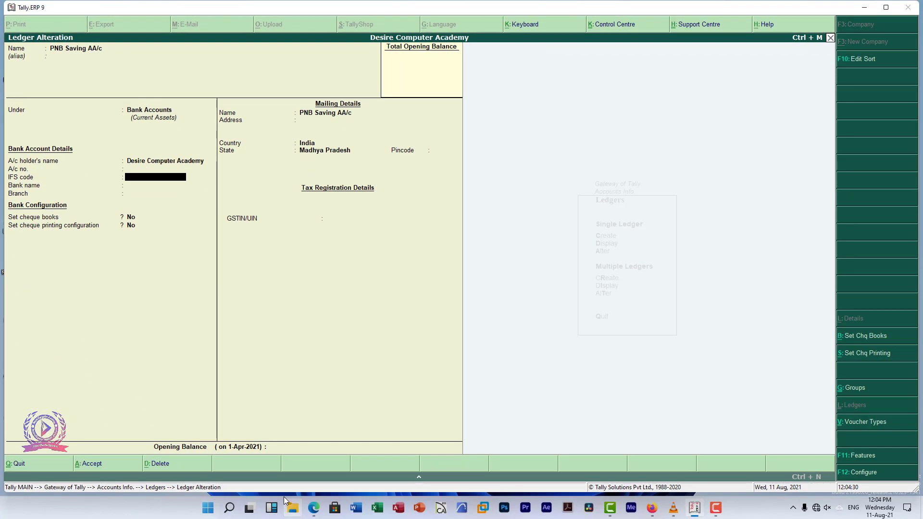
{"action": "key", "text": "Escape"}
{"action": "key", "text": "Escape"}
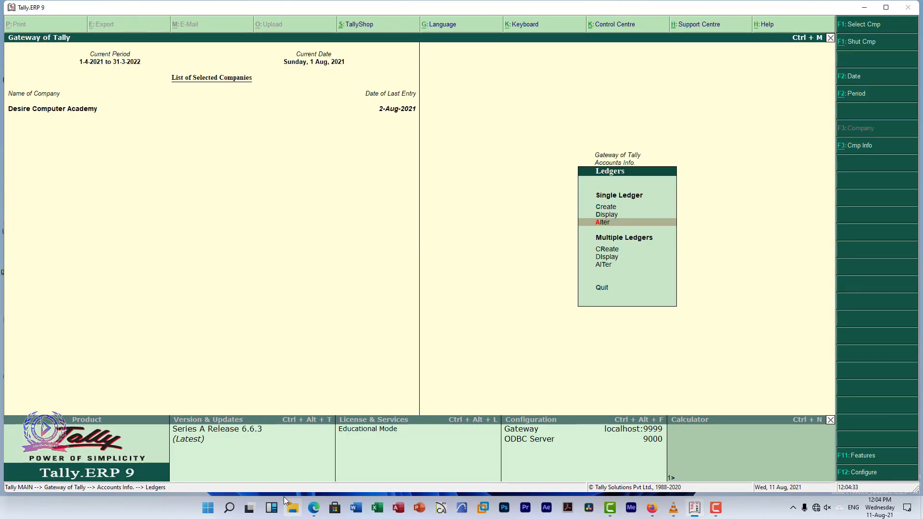
Leave the ledger masters and start a new Contra voucher dated 2-Aug-2021.
{"action": "key", "text": "Escape"}
{"action": "key", "text": "Escape"}
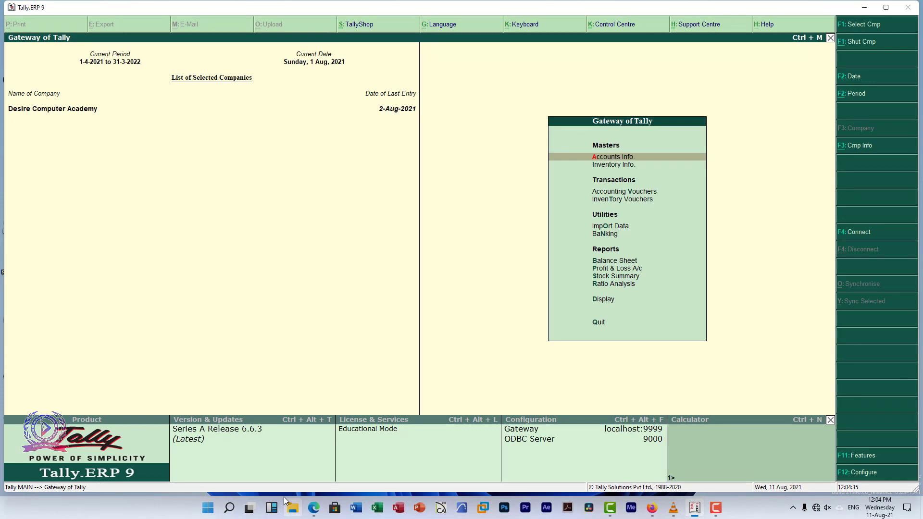
{"action": "key", "text": "Down"}
{"action": "key", "text": "Down"}
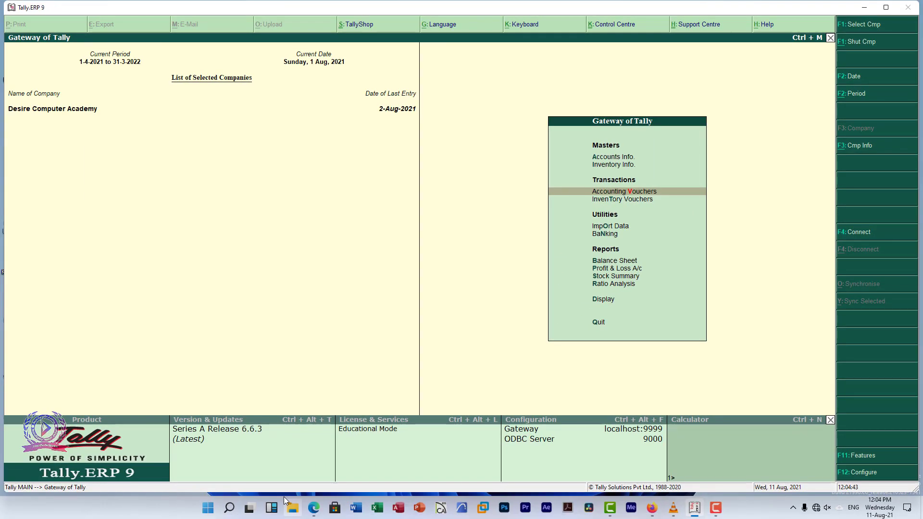
{"action": "key", "text": "Return"}
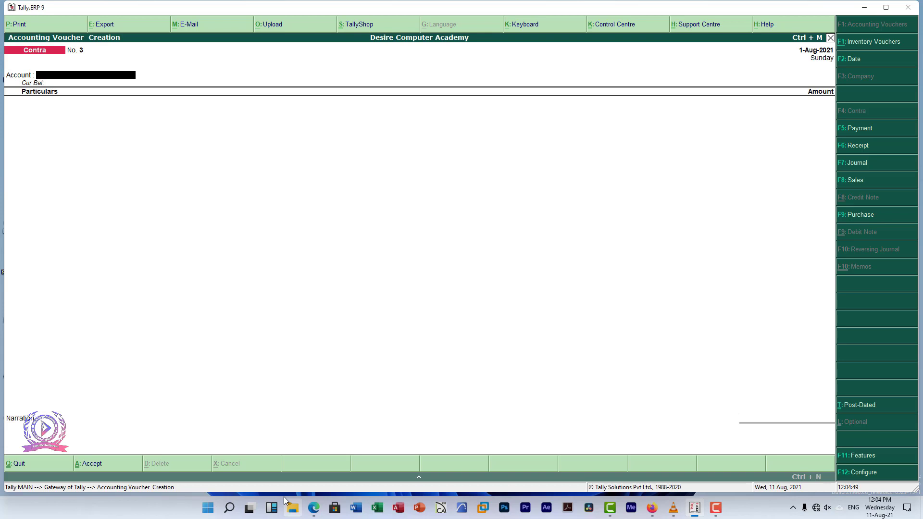
{"action": "key", "text": "F2"}
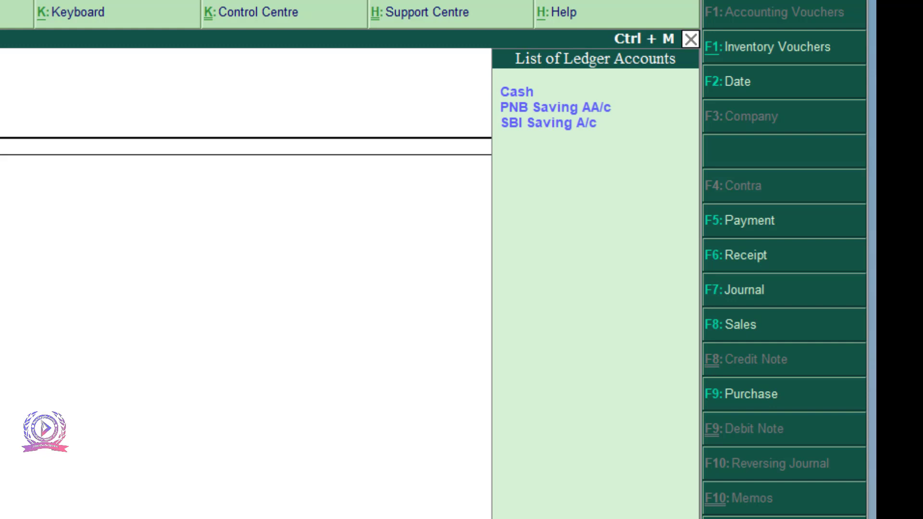
Set PNB Saving AA/c as the Contra voucher's account and enter SBI Saving A/c in the particulars with an amount of 3000.
{"action": "key", "text": "Down"}
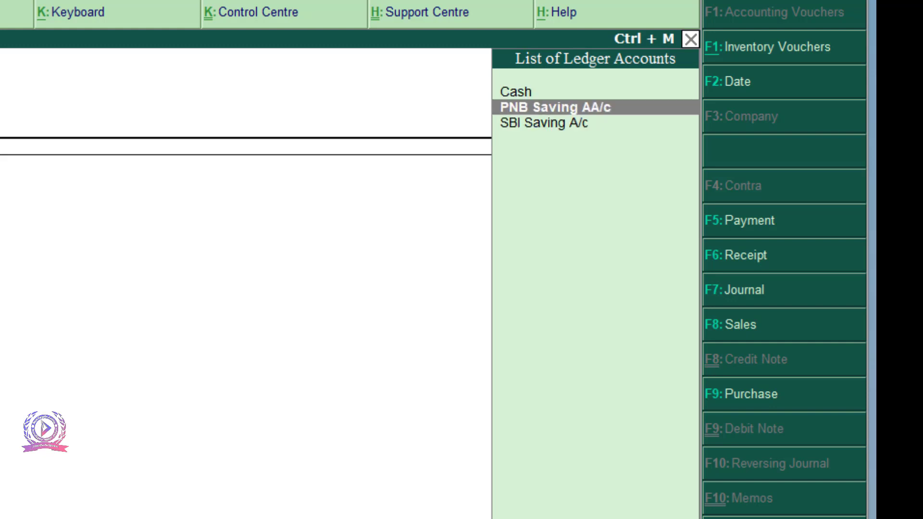
{"action": "key", "text": "Return"}
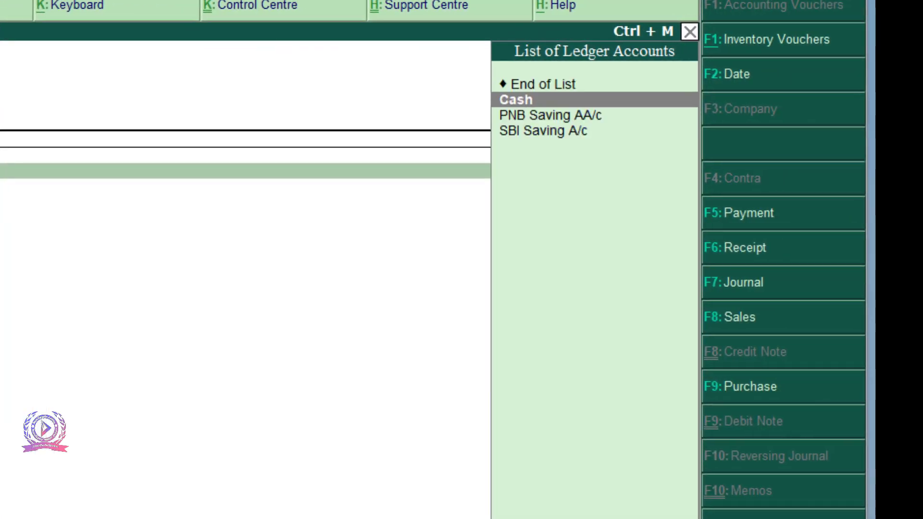
{"action": "key", "text": "Down"}
{"action": "key", "text": "Down"}
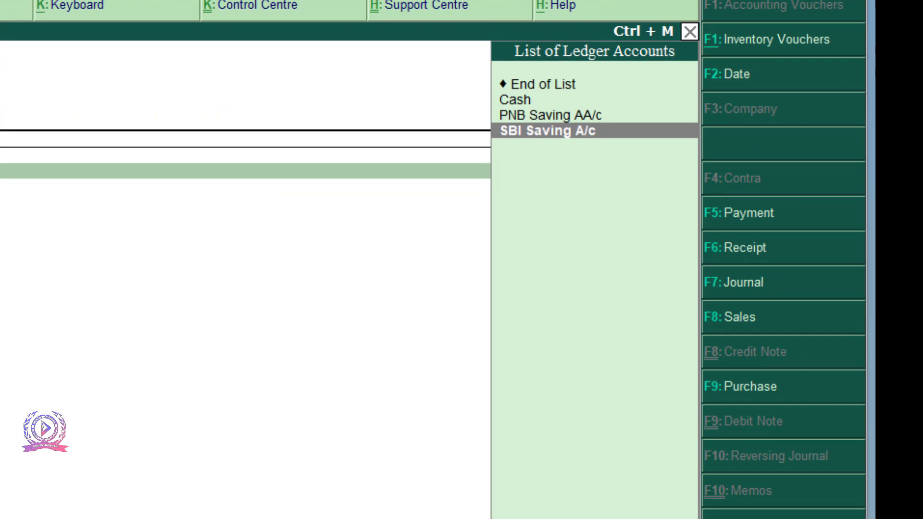
{"action": "key", "text": "Return"}
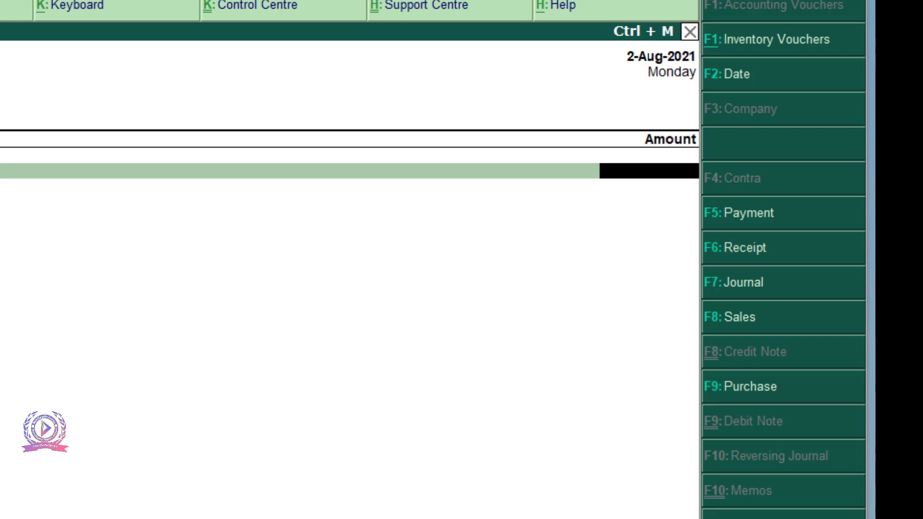
{"action": "type", "text": "3000"}
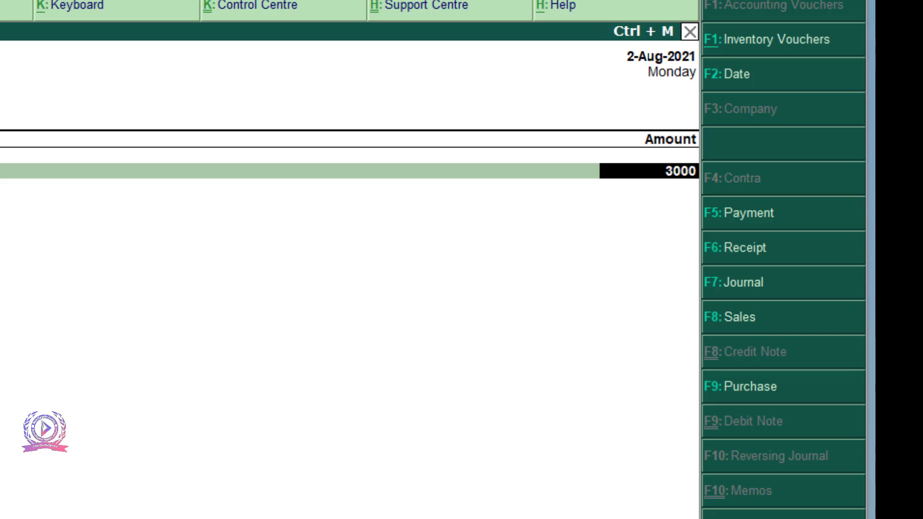
{"action": "key", "text": "Return"}
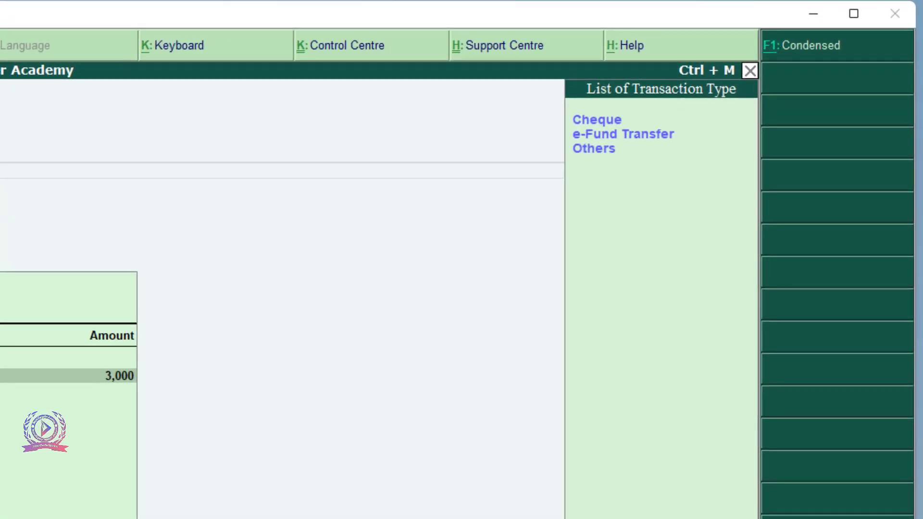
Allocate the SBI Saving A/c amount as an e-Fund Transfer, leaving the account number, IFS code, bank and instrument number blank.
{"action": "key", "text": "Down"}
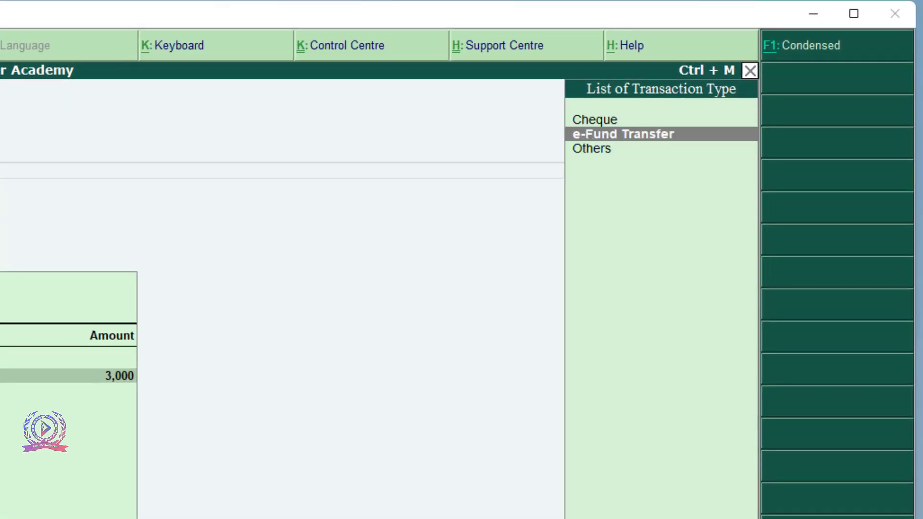
{"action": "key", "text": "Return"}
{"action": "key", "text": "Return"}
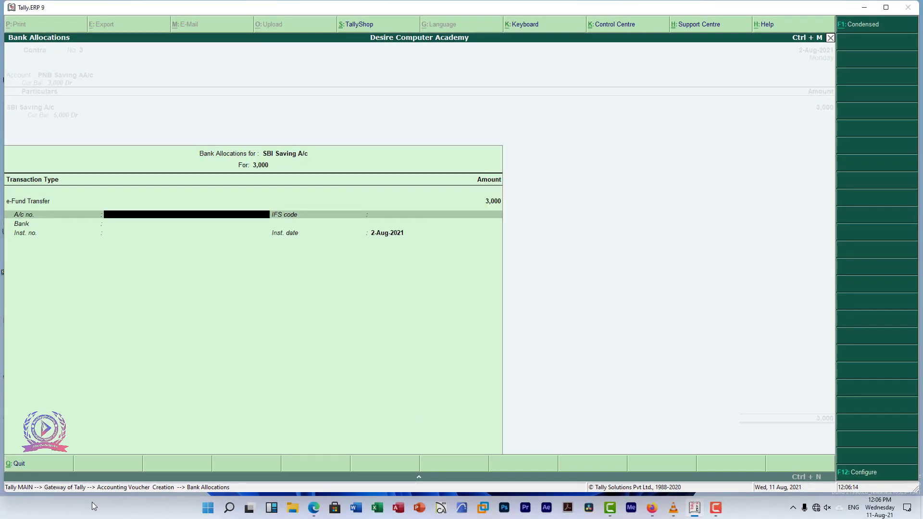
{"action": "key", "text": "Return"}
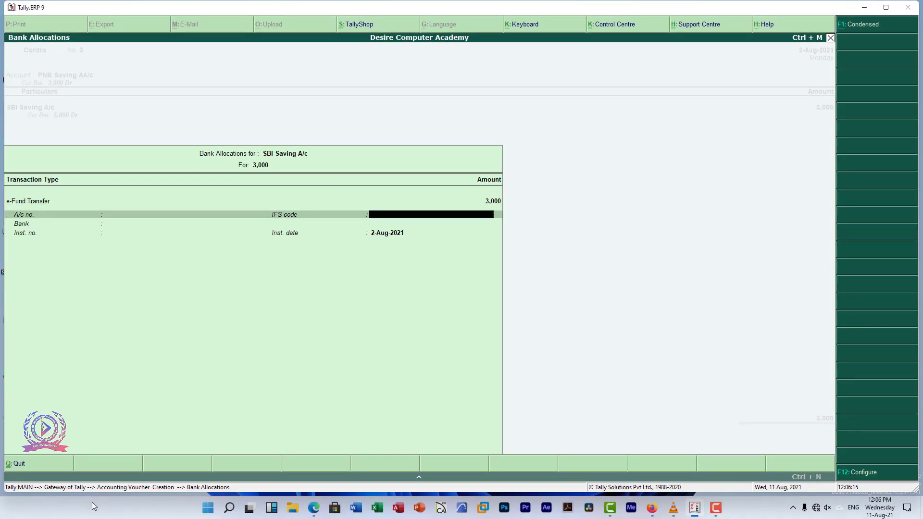
{"action": "key", "text": "Return"}
{"action": "key", "text": "Return"}
{"action": "key", "text": "Return"}
{"action": "key", "text": "Return"}
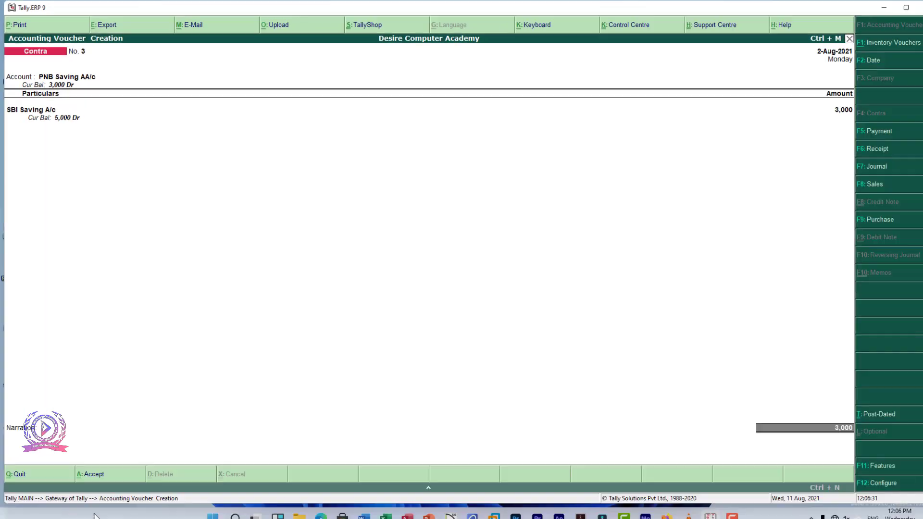
Keep e-Fund Transfer in the PNB Saving AA/c bank allocation, save the Contra voucher without narration, and quit voucher entry.
{"action": "key", "text": "Return"}
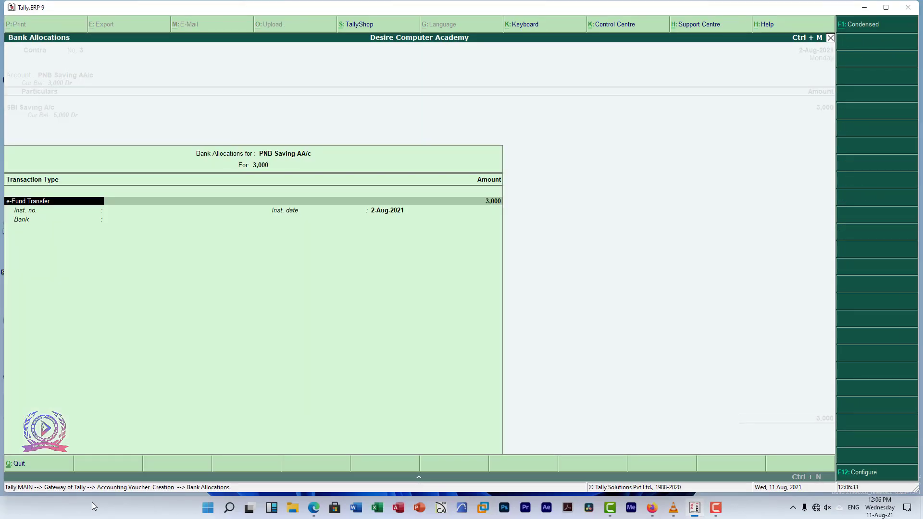
{"action": "key", "text": "Return"}
{"action": "key", "text": "Return"}
{"action": "key", "text": "Return"}
{"action": "key", "text": "Return"}
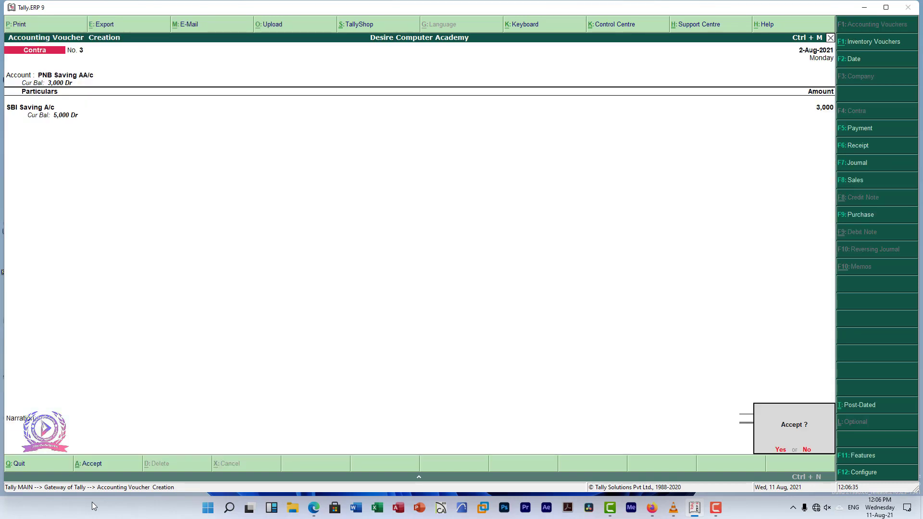
{"action": "key", "text": "Return"}
{"action": "key", "text": "Escape"}
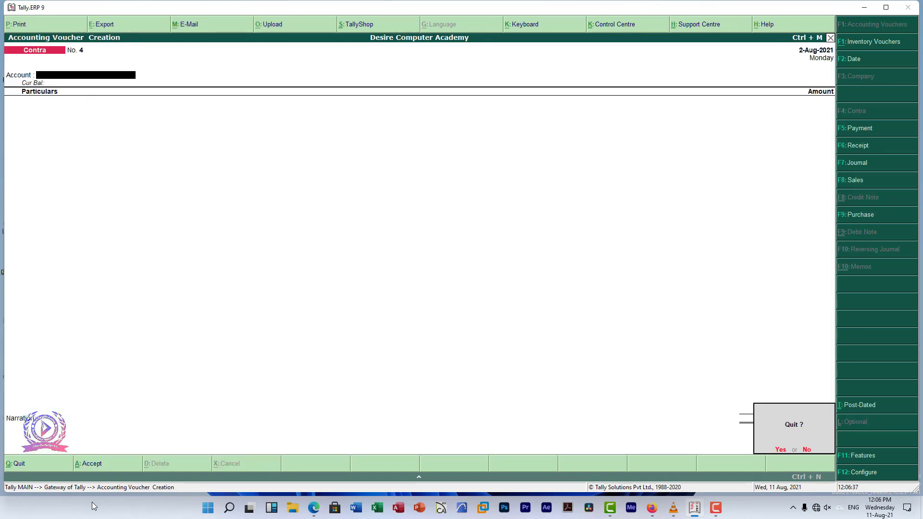
{"action": "key", "text": "Return"}
Open the Balance Sheet and expand it to the detailed view.
{"action": "key", "text": "Down"}
{"action": "key", "text": "Down"}
{"action": "key", "text": "Down"}
{"action": "key", "text": "Down"}
{"action": "key", "text": "Return"}
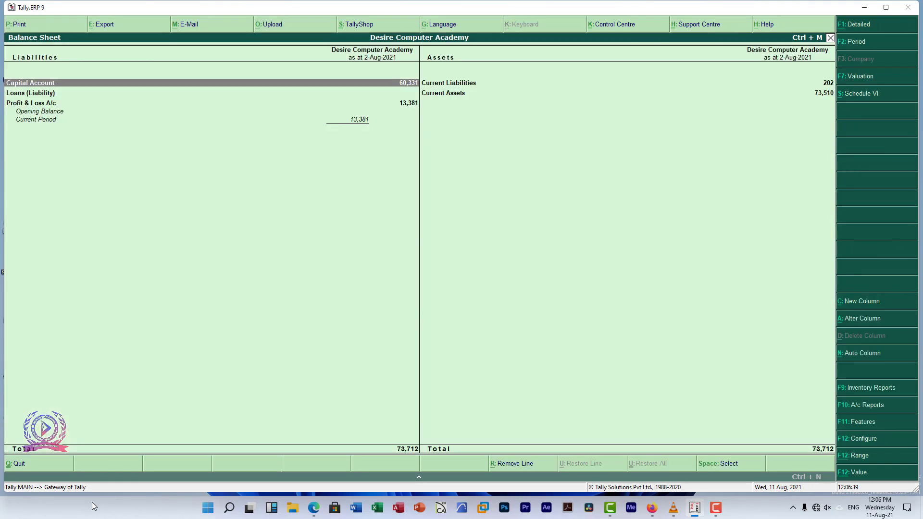
{"action": "key", "text": "alt+F1"}
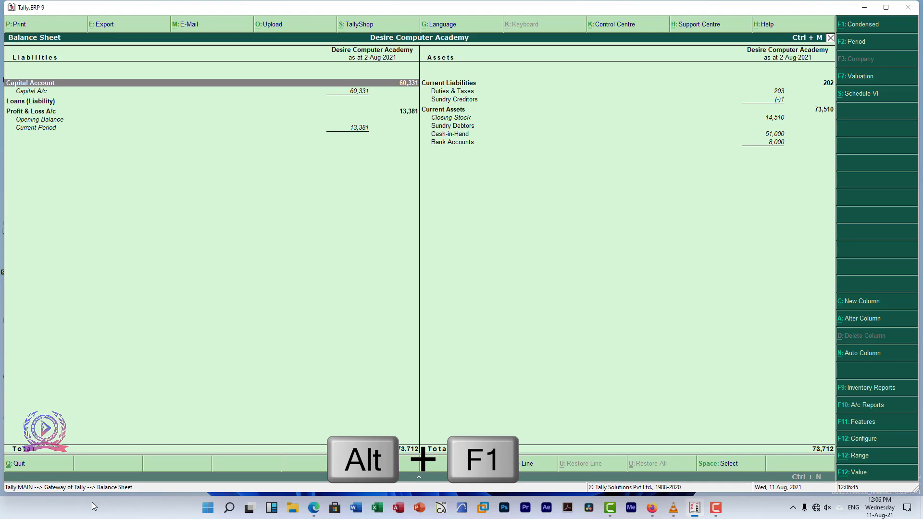
Drill into Bank Accounts under Current Assets and check the closing balances of PNB Saving AA/c and SBI Saving A/c.
{"action": "key", "text": "Right"}
{"action": "key", "text": "Down"}
{"action": "key", "text": "Down"}
{"action": "key", "text": "Down"}
{"action": "key", "text": "Down"}
{"action": "key", "text": "Down"}
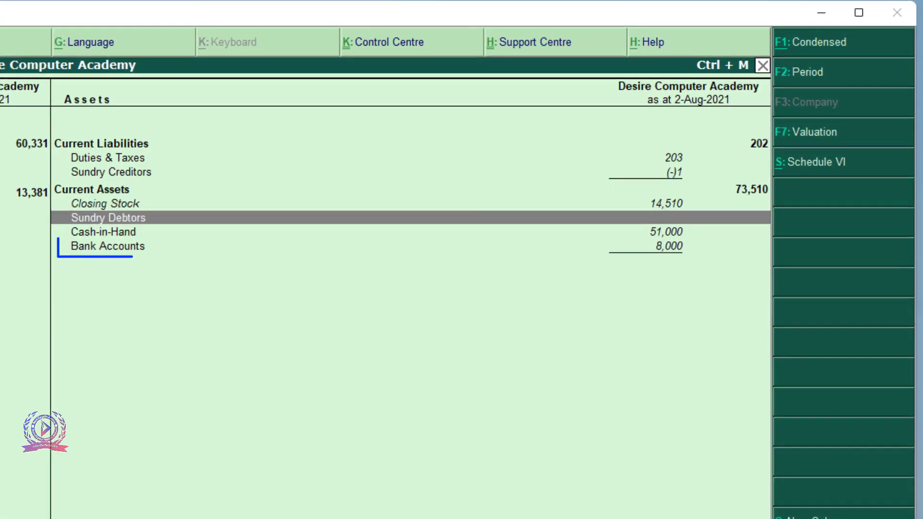
{"action": "key", "text": "Down"}
{"action": "key", "text": "Down"}
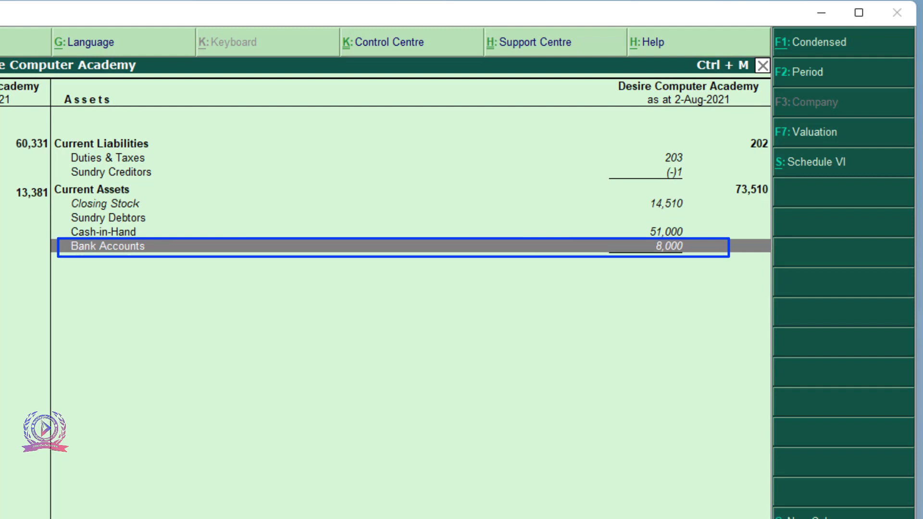
{"action": "key", "text": "Return"}
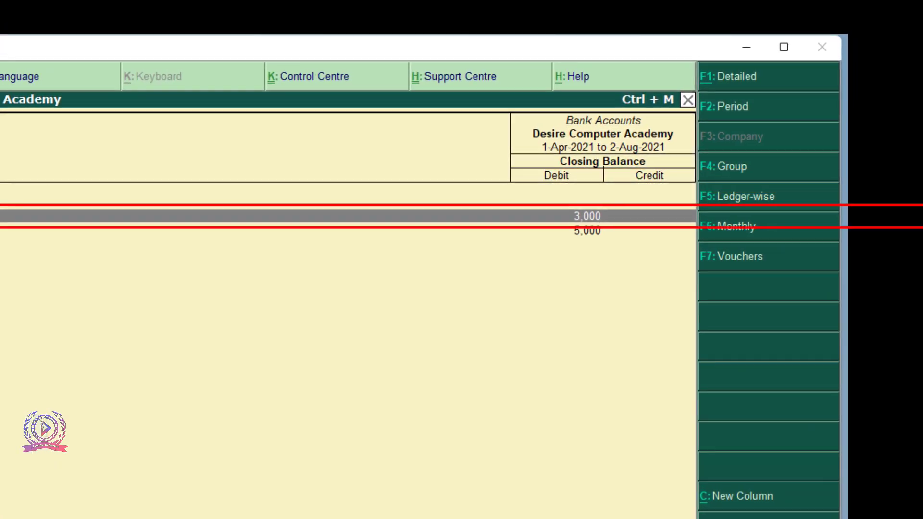
{"action": "key", "text": "Down"}
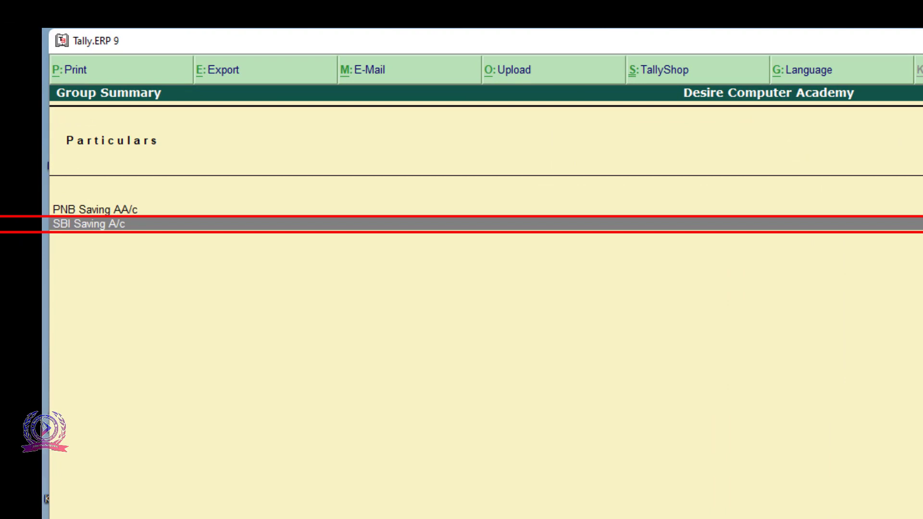